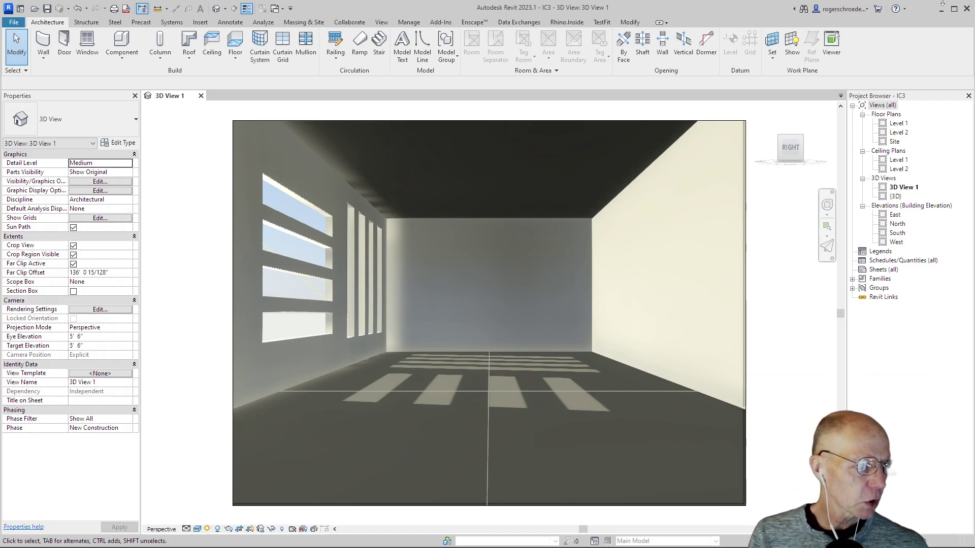
- Open the CV2 Steel project file from the Desktop folder
{"action": "left_click", "coordinate": [11, 23]}
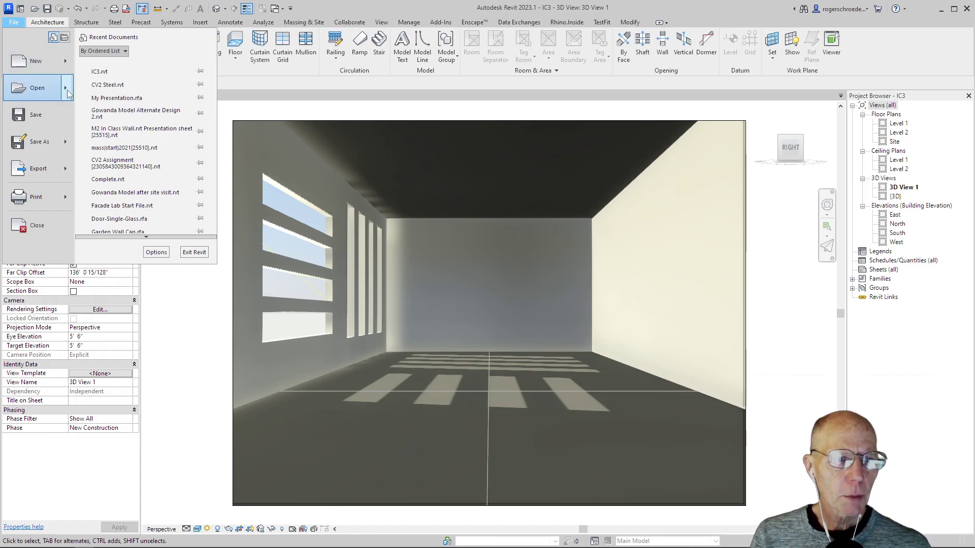
{"action": "left_click", "coordinate": [92, 92]}
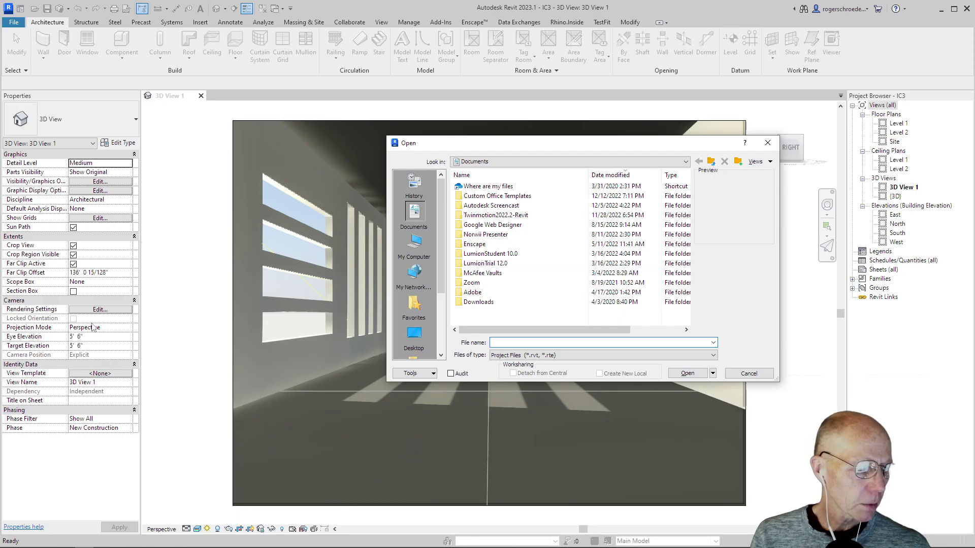
{"action": "left_click", "coordinate": [414, 332]}
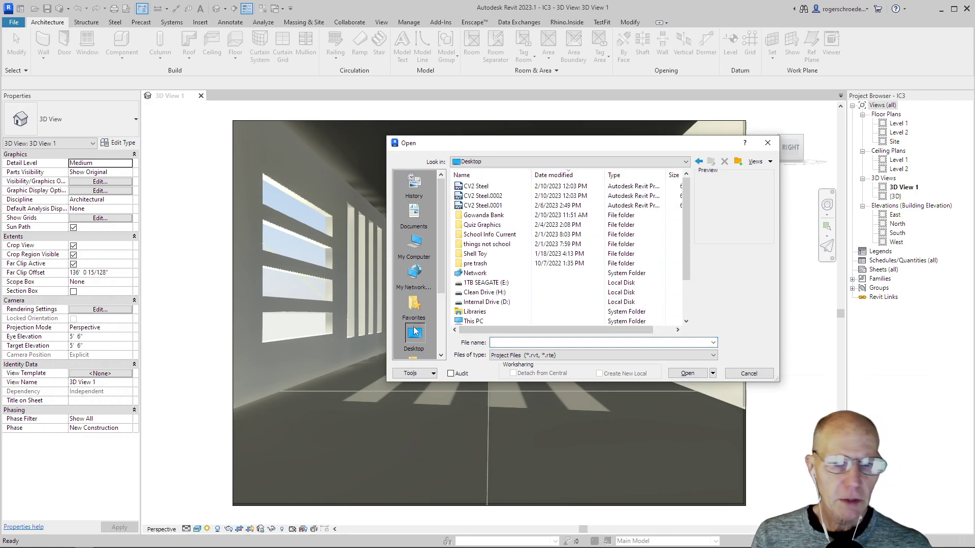
{"action": "left_click", "coordinate": [460, 190]}
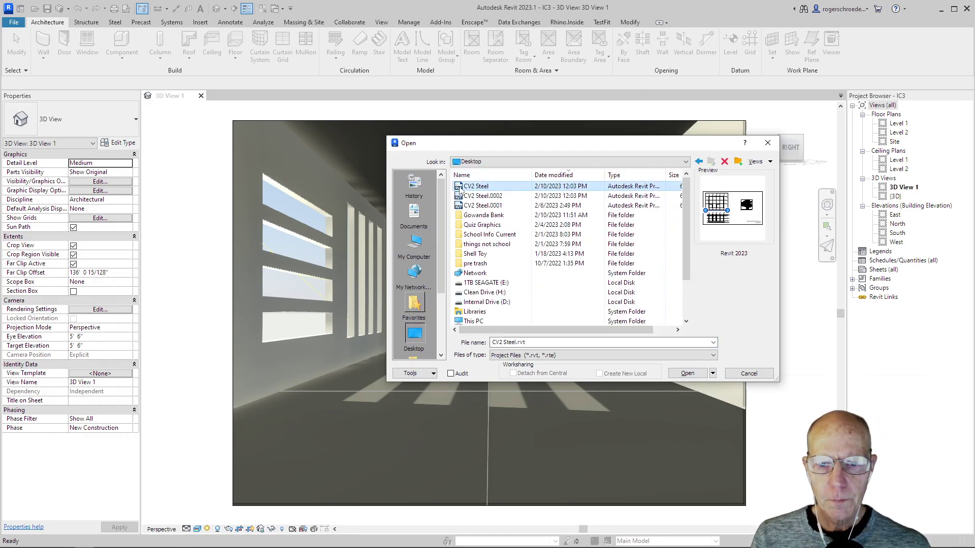
{"action": "left_click", "coordinate": [688, 373]}
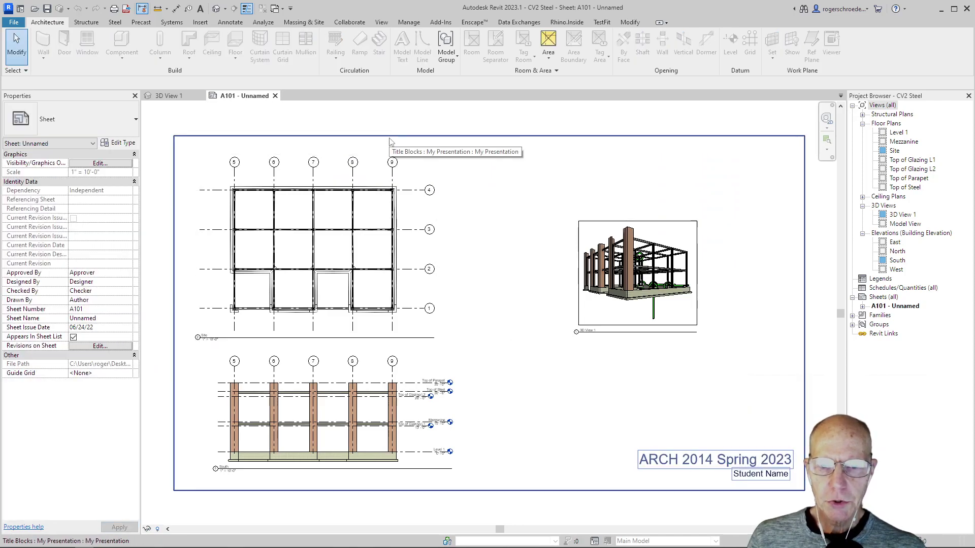
- Open the My Presentation title block family of sheet A101 for editing and close the sheet's view
{"action": "double_click", "coordinate": [390, 141]}
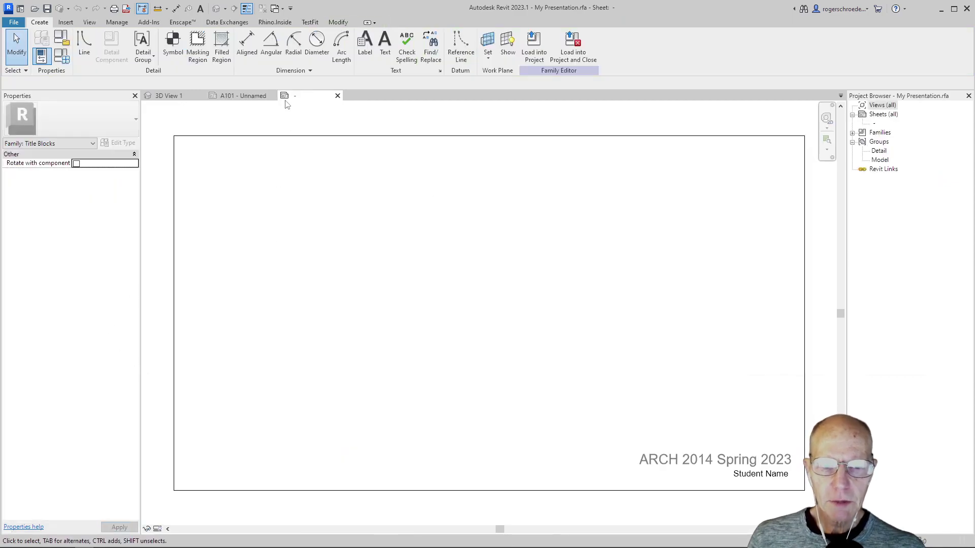
{"action": "left_click", "coordinate": [249, 97]}
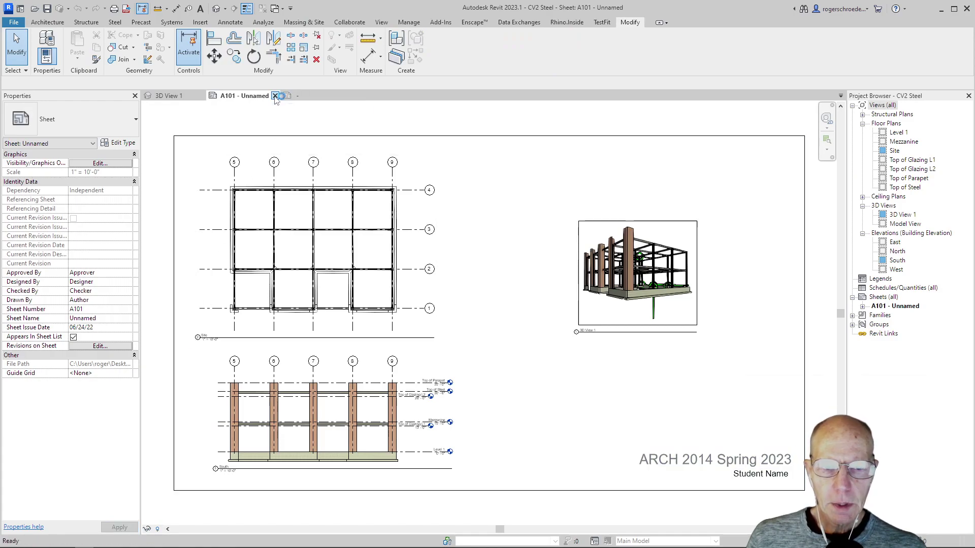
{"action": "left_click", "coordinate": [274, 96]}
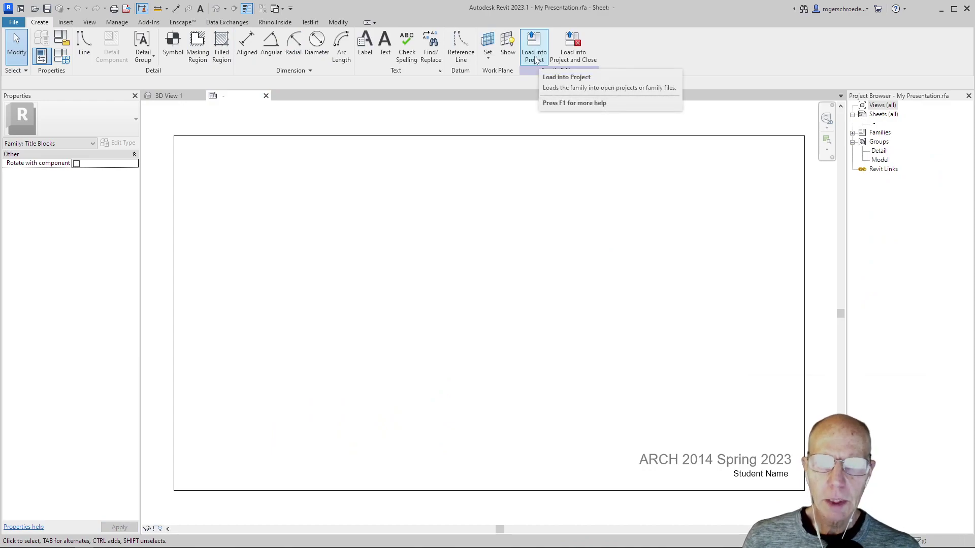
{"action": "left_click", "coordinate": [534, 51]}
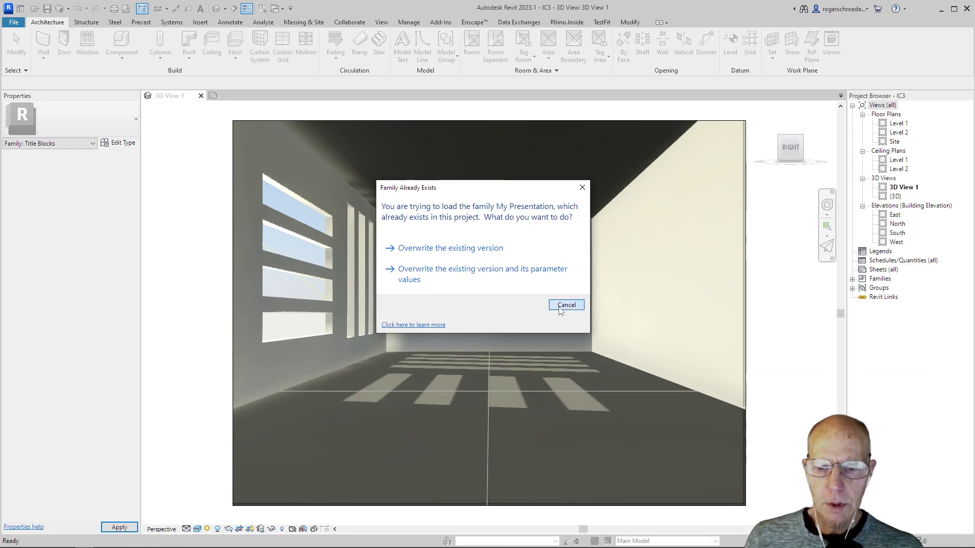
{"action": "left_click", "coordinate": [562, 305]}
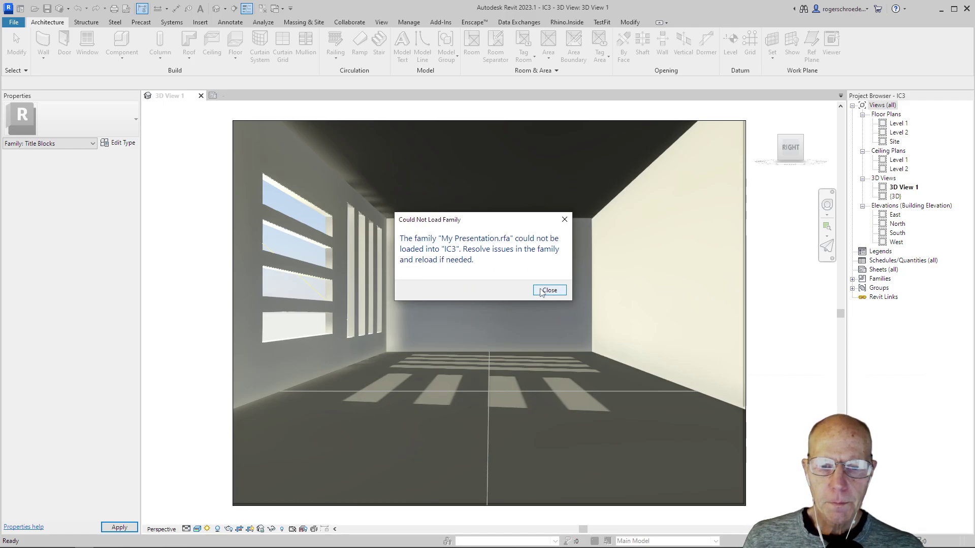
{"action": "left_click", "coordinate": [541, 292]}
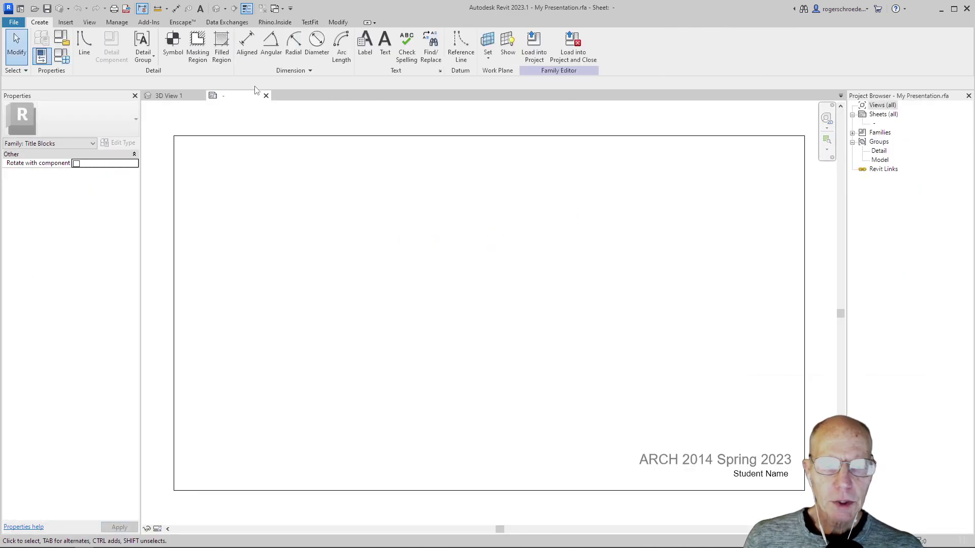
{"action": "left_click", "coordinate": [170, 96]}
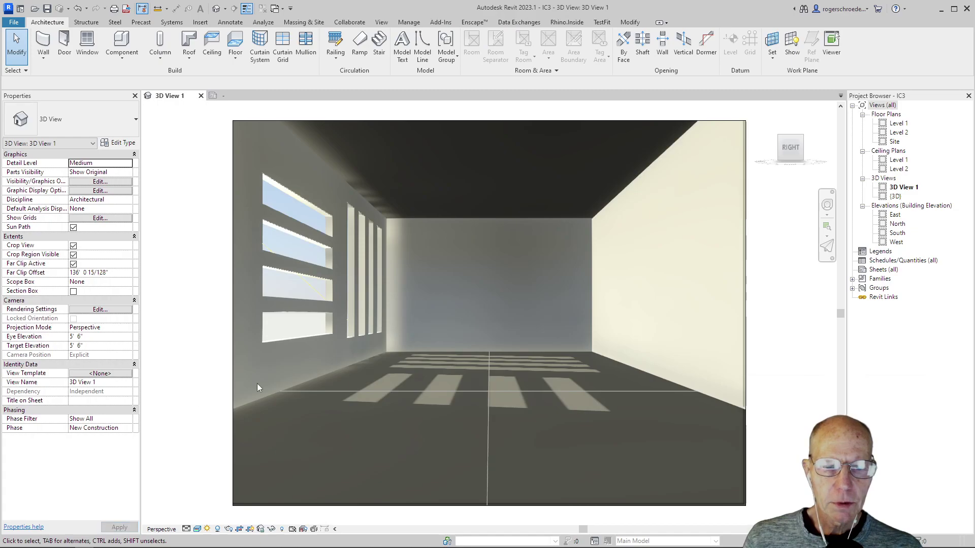
{"action": "left_click", "coordinate": [224, 96]}
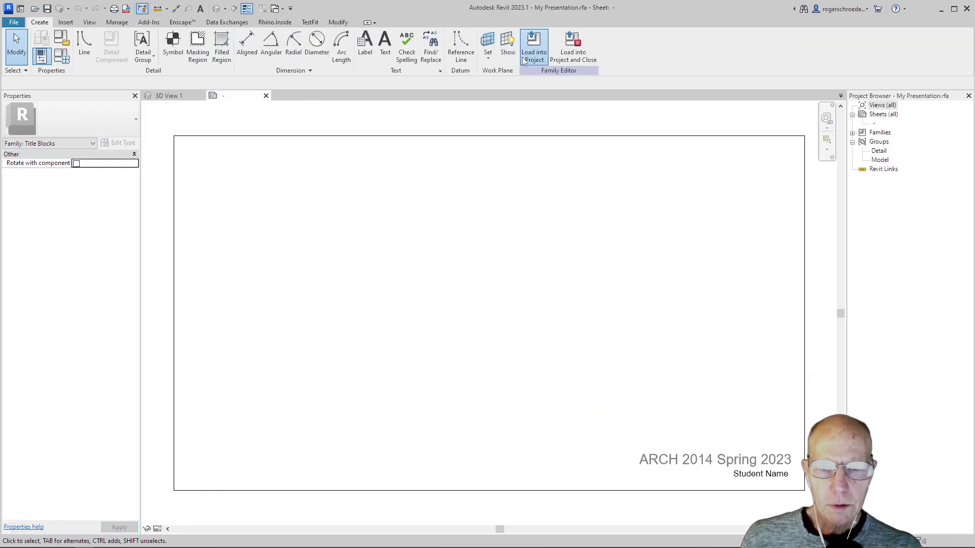
- Load the My Presentation title block into the IC3 project, overwriting the existing version, and close the family
{"action": "left_click", "coordinate": [534, 47]}
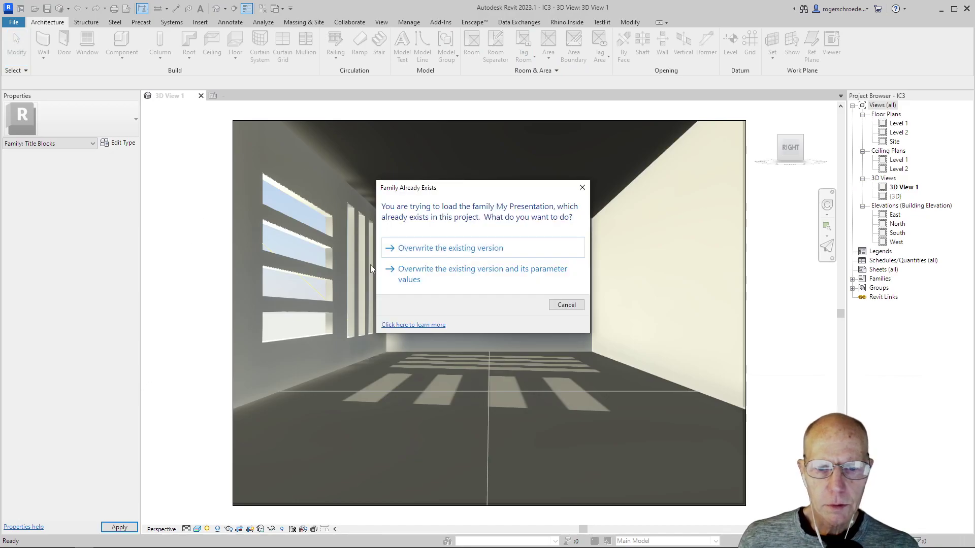
{"action": "left_click", "coordinate": [429, 247]}
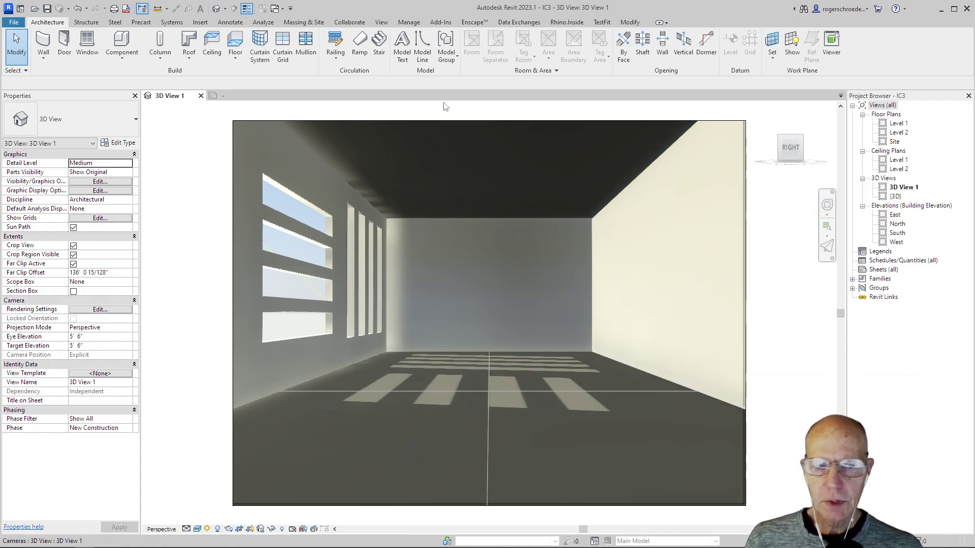
{"action": "left_click", "coordinate": [221, 97]}
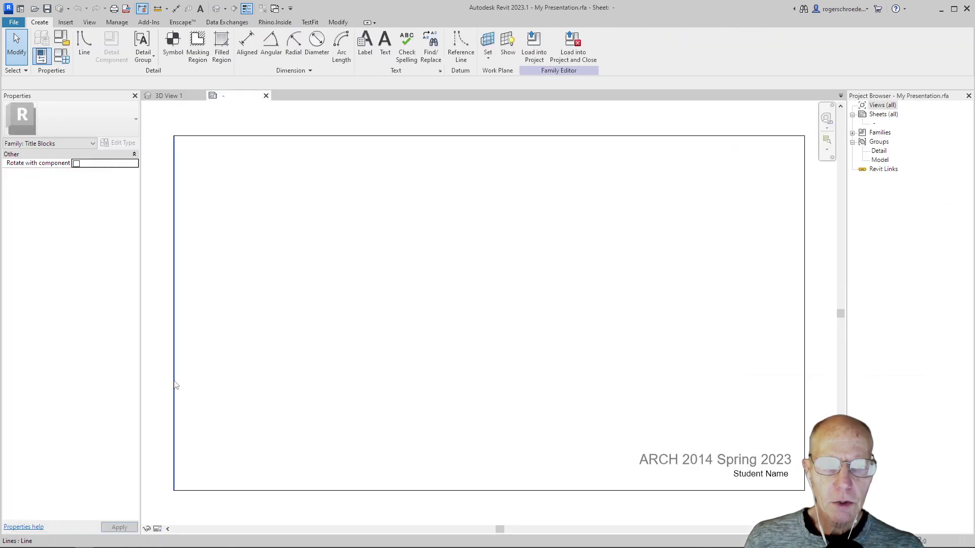
{"action": "left_click", "coordinate": [266, 97]}
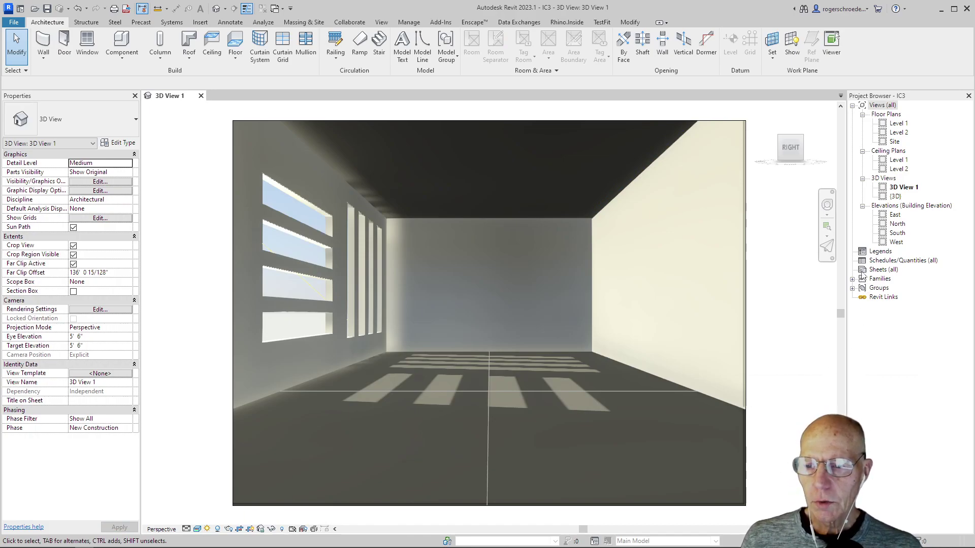
- Create a new sheet in the IC3 project using the My Presentation title block
{"action": "left_click", "coordinate": [883, 270]}
{"action": "right_click", "coordinate": [862, 271]}
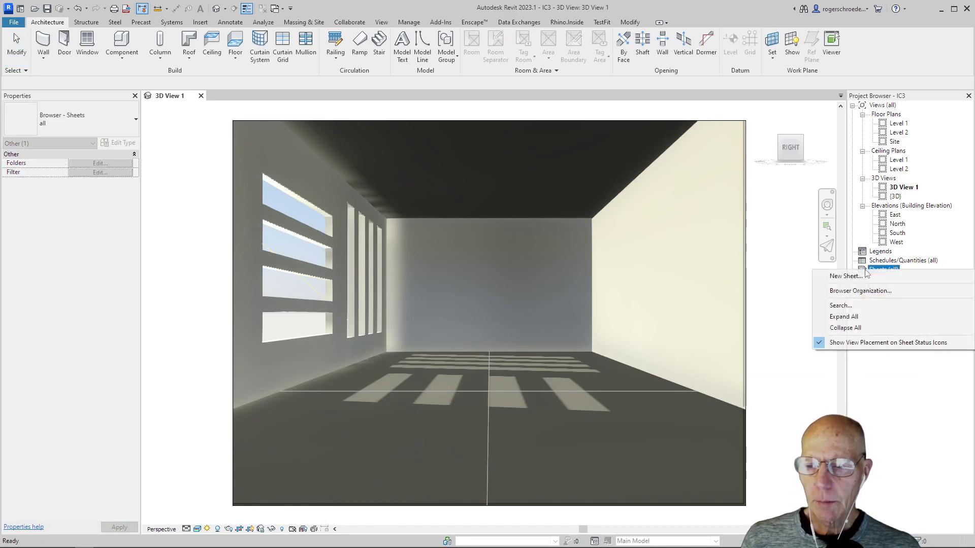
{"action": "left_click", "coordinate": [853, 277]}
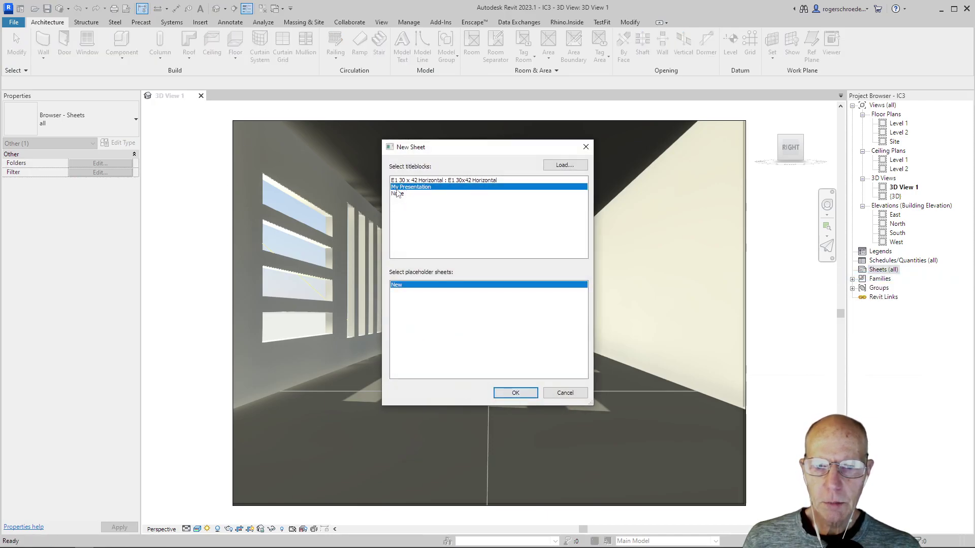
{"action": "left_click", "coordinate": [495, 391]}
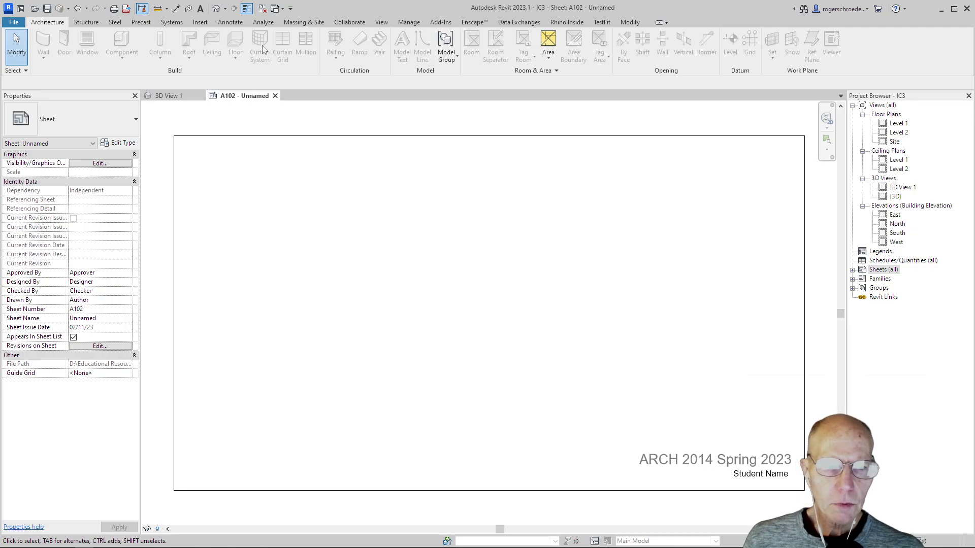
- Turn on ambient shadows in the graphic display options of 3D View 1
{"action": "left_click", "coordinate": [166, 95]}
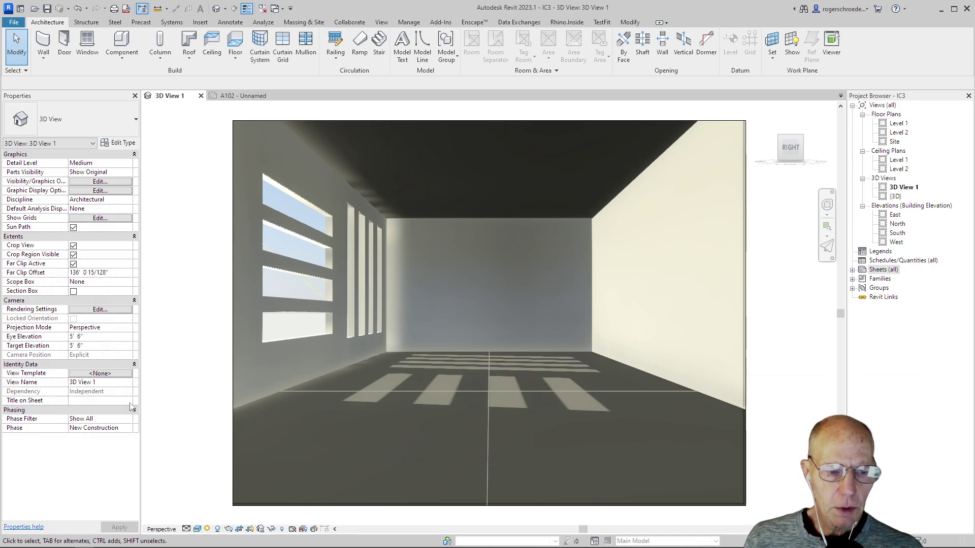
{"action": "left_click", "coordinate": [198, 529]}
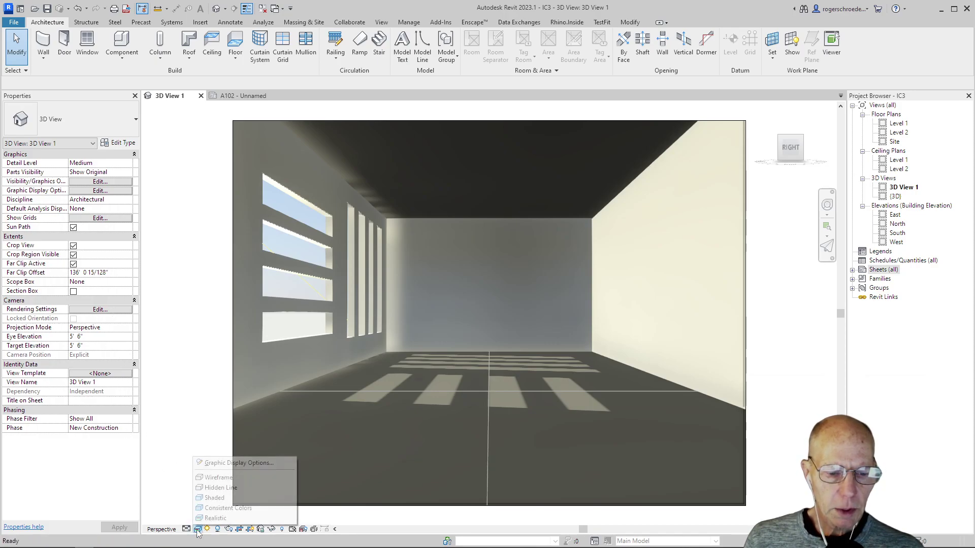
{"action": "left_click", "coordinate": [223, 463]}
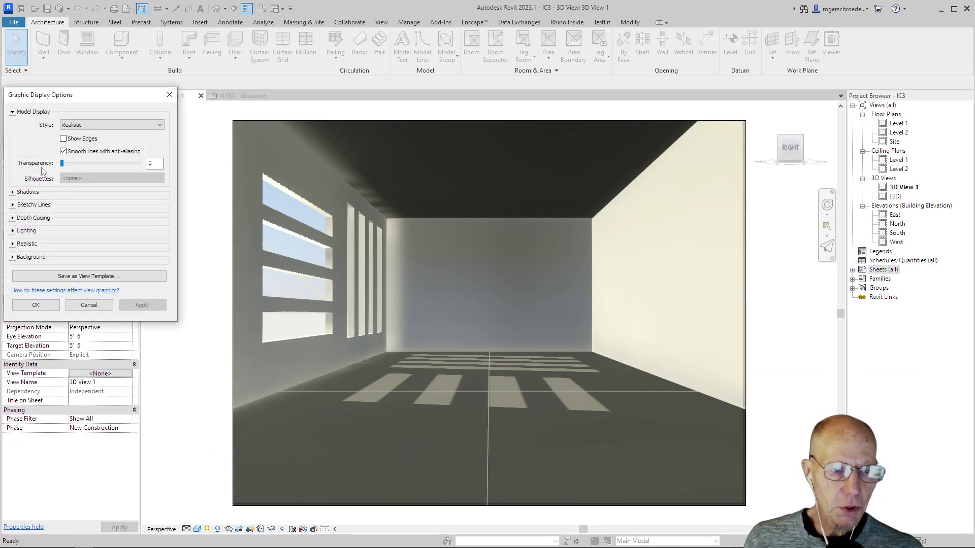
{"action": "left_click", "coordinate": [12, 192]}
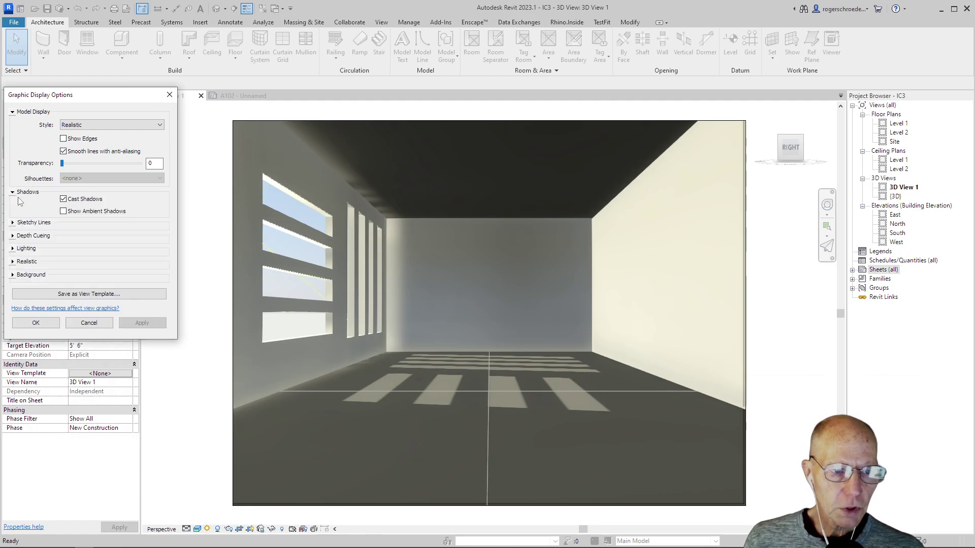
{"action": "left_click", "coordinate": [63, 211]}
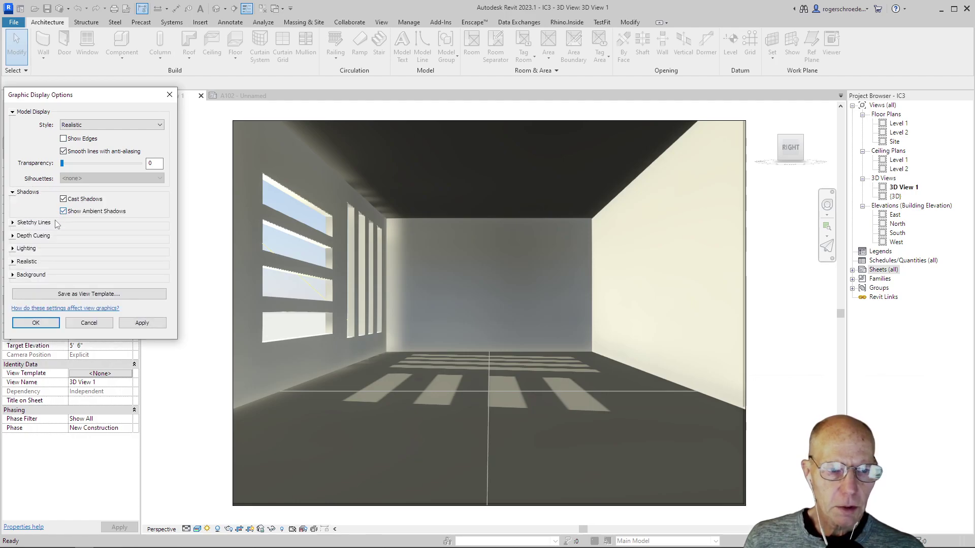
- Set the shadow intensity in the view's lighting settings to 3 and apply it
{"action": "left_click", "coordinate": [13, 248]}
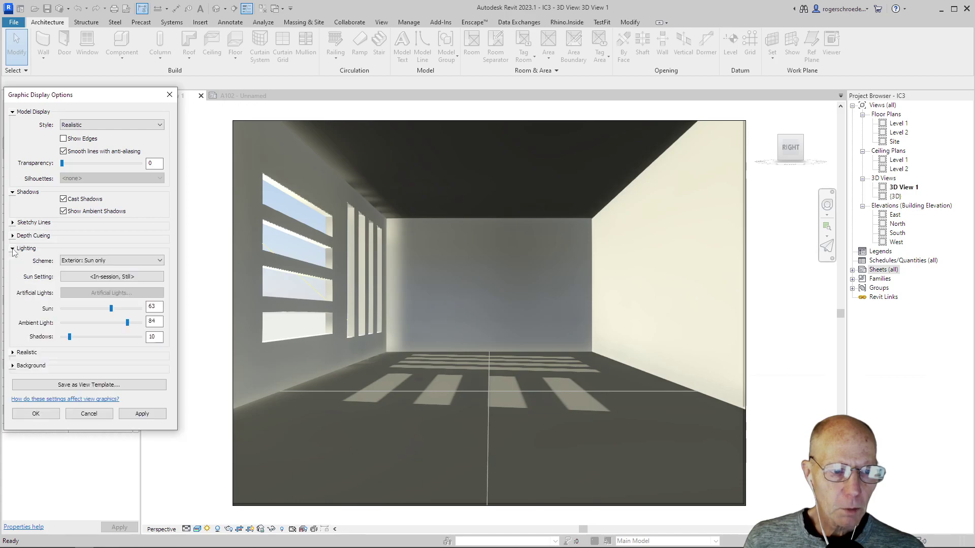
{"action": "left_click_drag", "start_coordinate": [105, 347], "coordinate": [65, 336]}
{"action": "left_click", "coordinate": [126, 415]}
{"action": "left_click", "coordinate": [127, 414]}
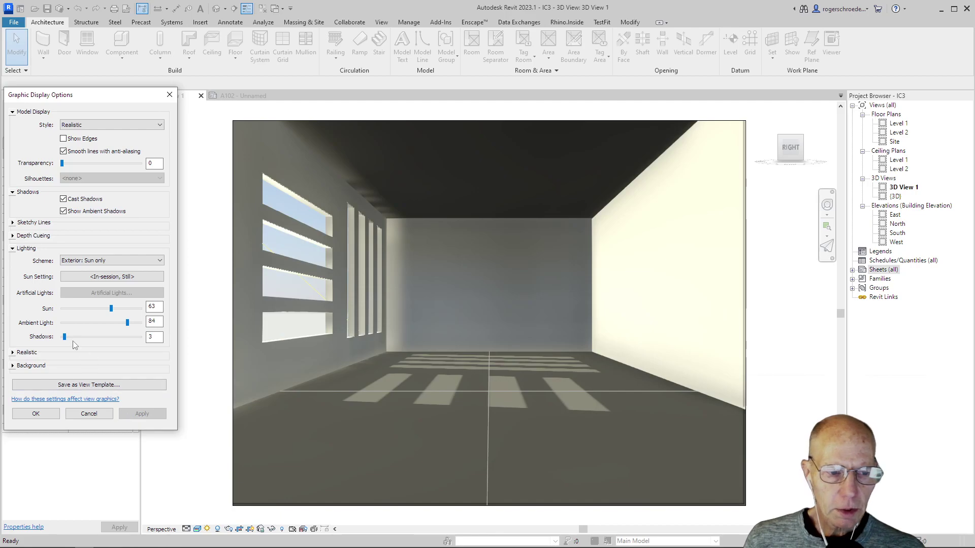
- Raise the view's ambient light to 100 and apply it
{"action": "left_click", "coordinate": [123, 323]}
{"action": "left_click", "coordinate": [136, 414]}
{"action": "left_click_drag", "start_coordinate": [85, 323], "coordinate": [147, 330]}
{"action": "left_click", "coordinate": [149, 413]}
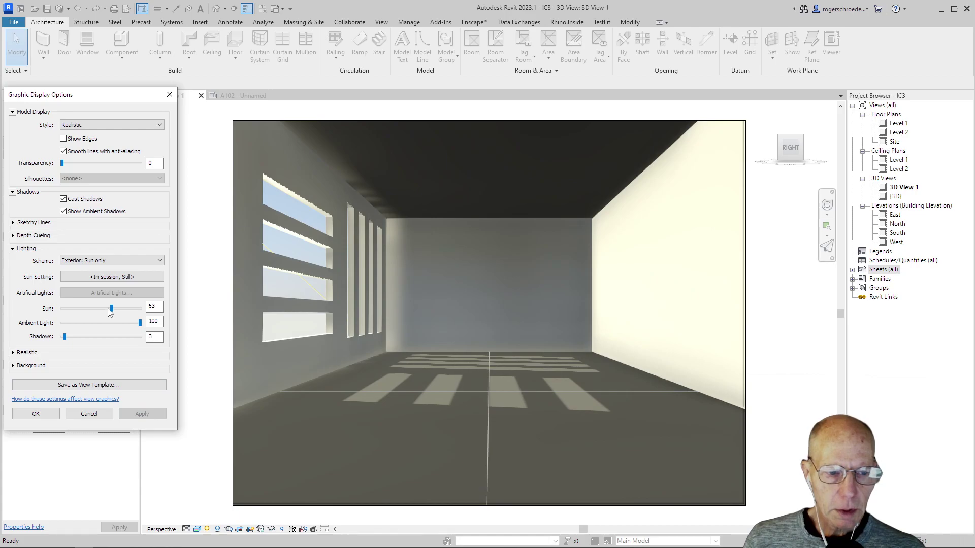
- Try a sun intensity of 33 in the view's lighting, settle on 45 and apply it
{"action": "left_click_drag", "start_coordinate": [110, 312], "coordinate": [86, 305]}
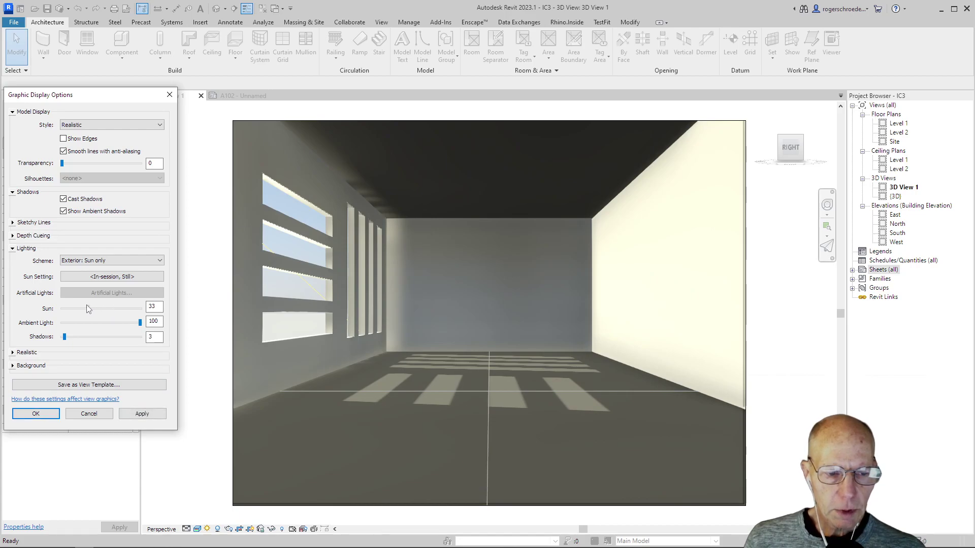
{"action": "left_click", "coordinate": [142, 414]}
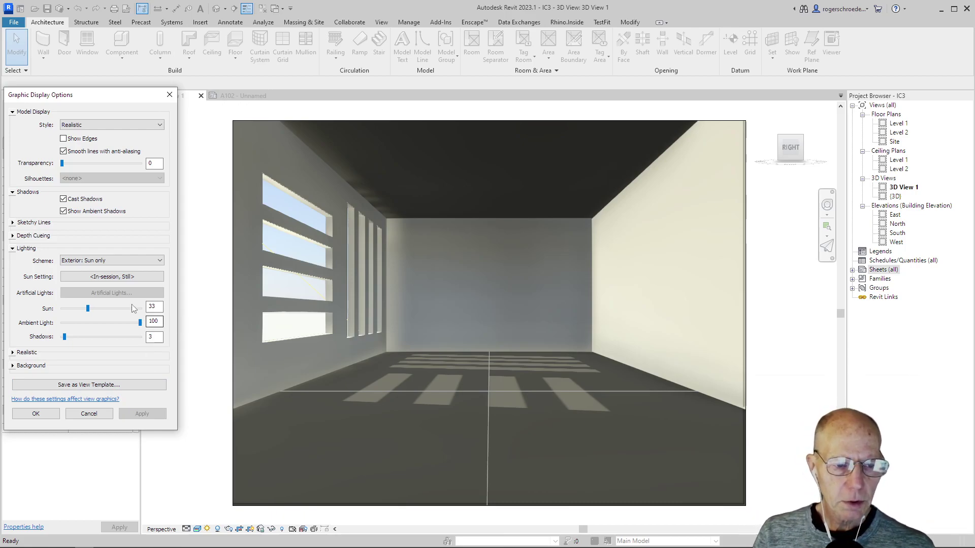
{"action": "left_click_drag", "start_coordinate": [92, 309], "coordinate": [98, 309]}
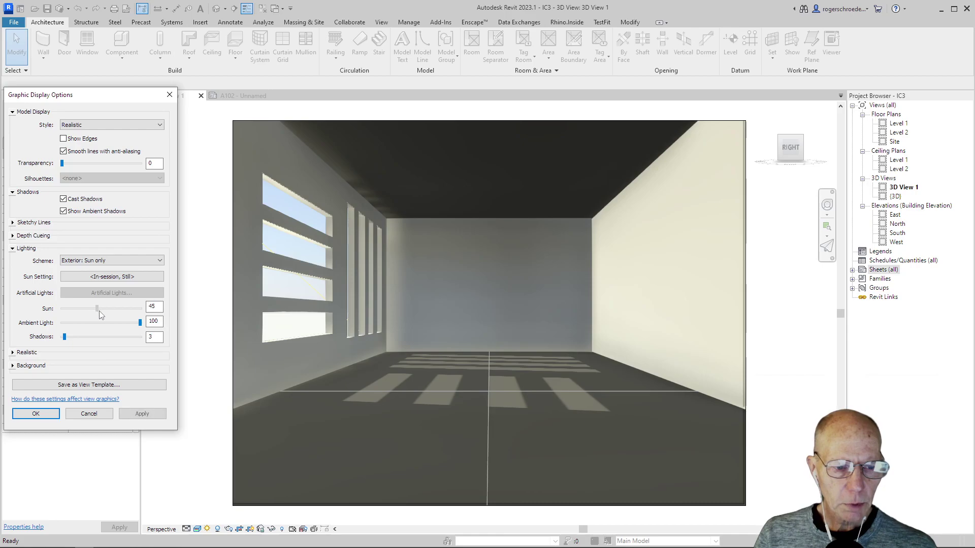
{"action": "left_click", "coordinate": [126, 414]}
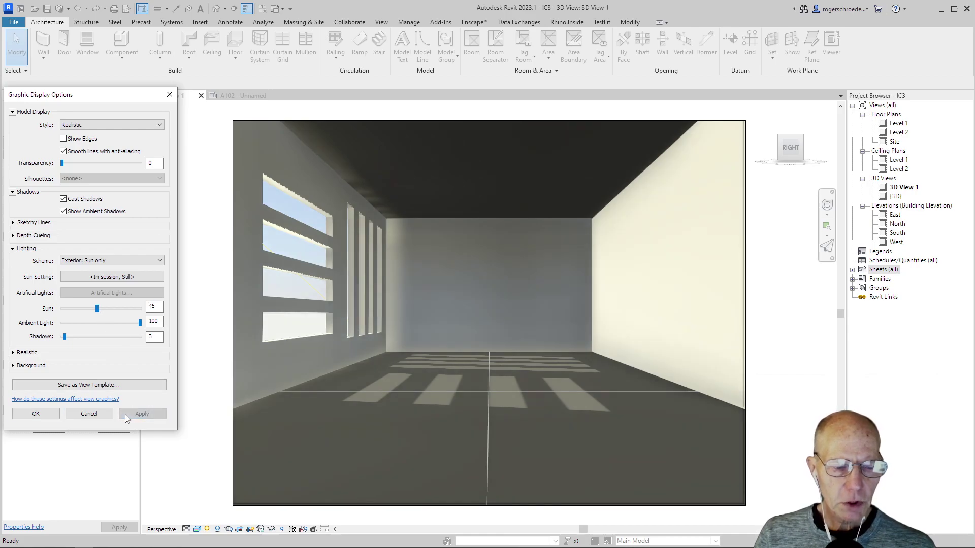
{"action": "left_click", "coordinate": [43, 388]}
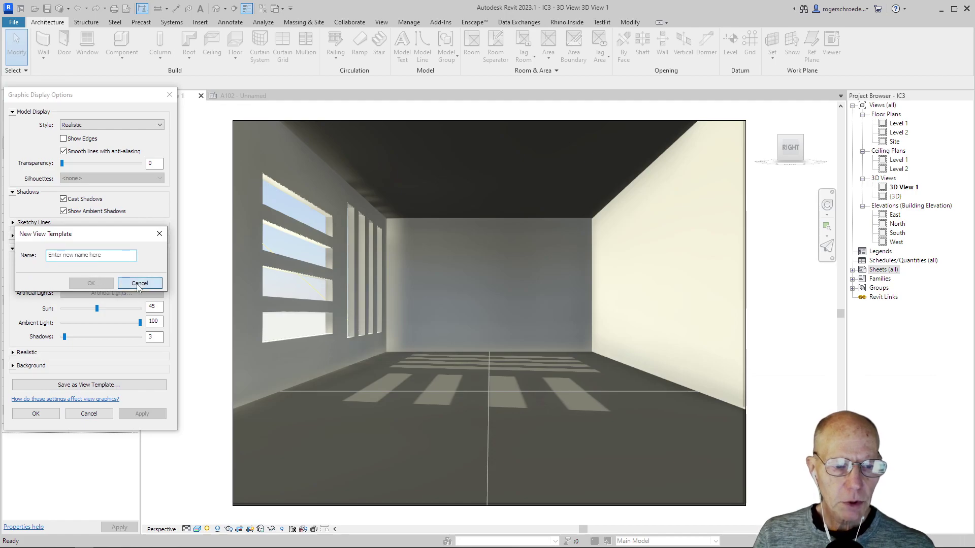
{"action": "left_click", "coordinate": [138, 283]}
- Set the time of the view's still sun setting to 12:00 PM and apply it
{"action": "left_click", "coordinate": [112, 277]}
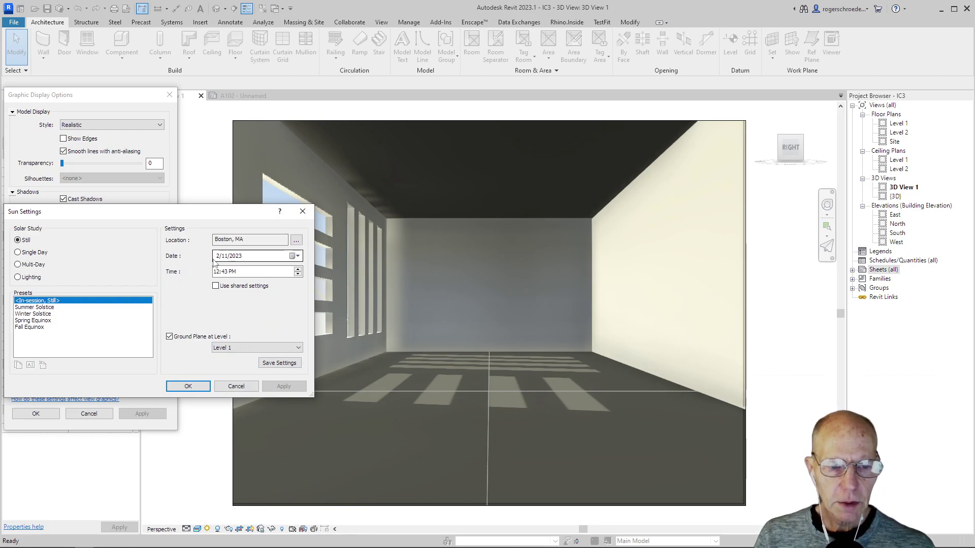
{"action": "left_click", "coordinate": [221, 273]}
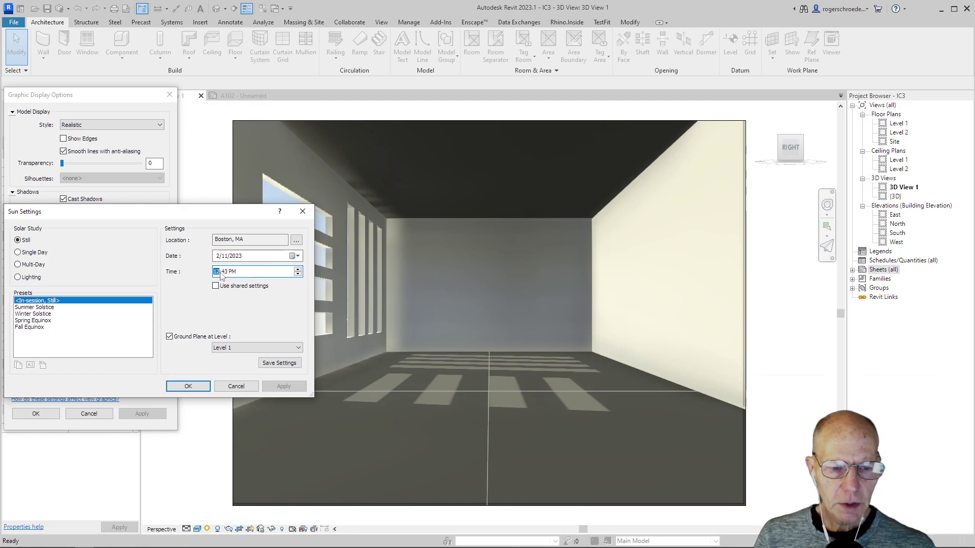
{"action": "left_click", "coordinate": [225, 273]}
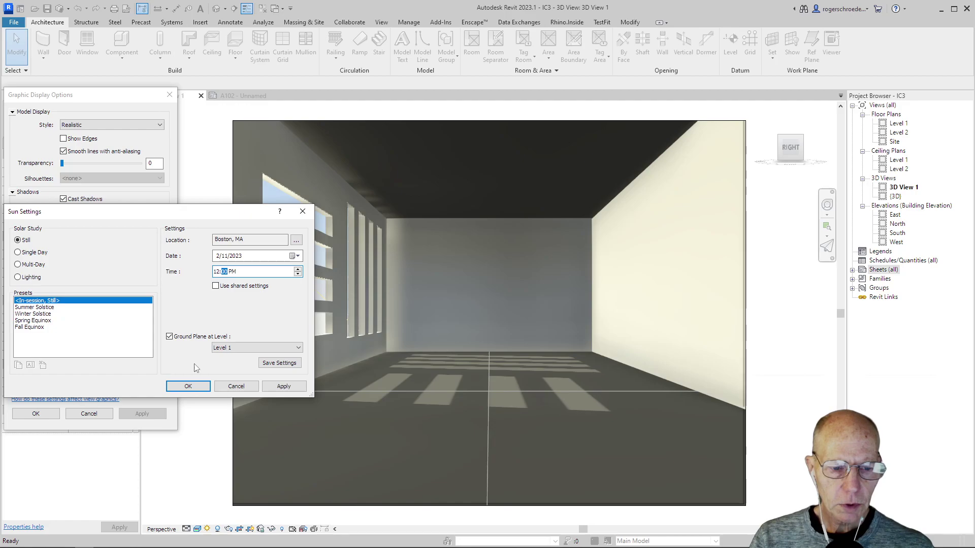
{"action": "left_click", "coordinate": [272, 388]}
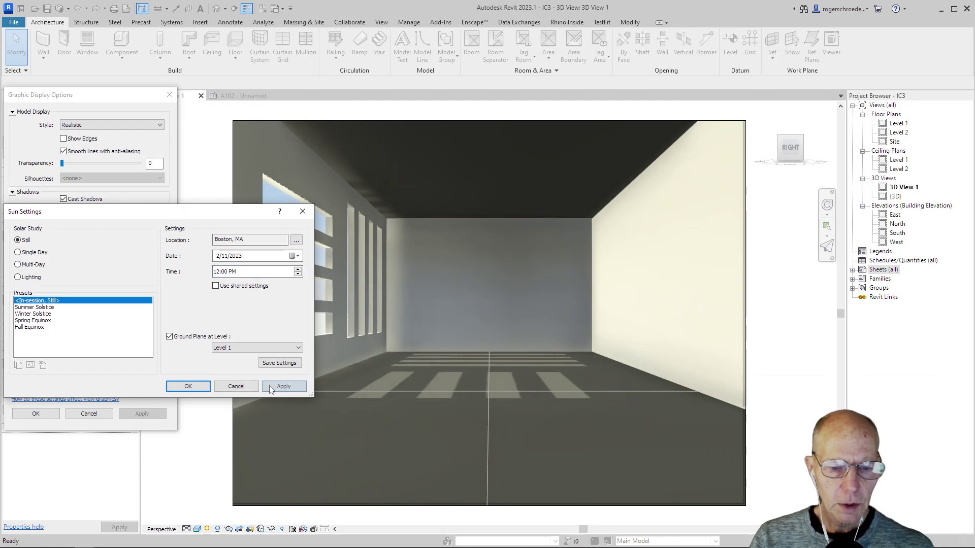
{"action": "left_click", "coordinate": [188, 385]}
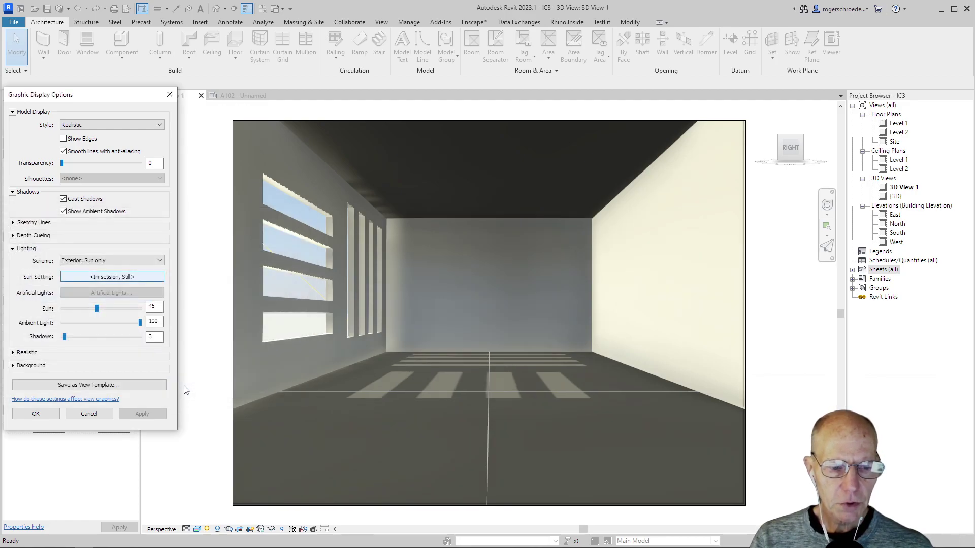
- Save the current graphic display options as a new view template named Render Feb 12pm and accept the display options
{"action": "left_click", "coordinate": [122, 385]}
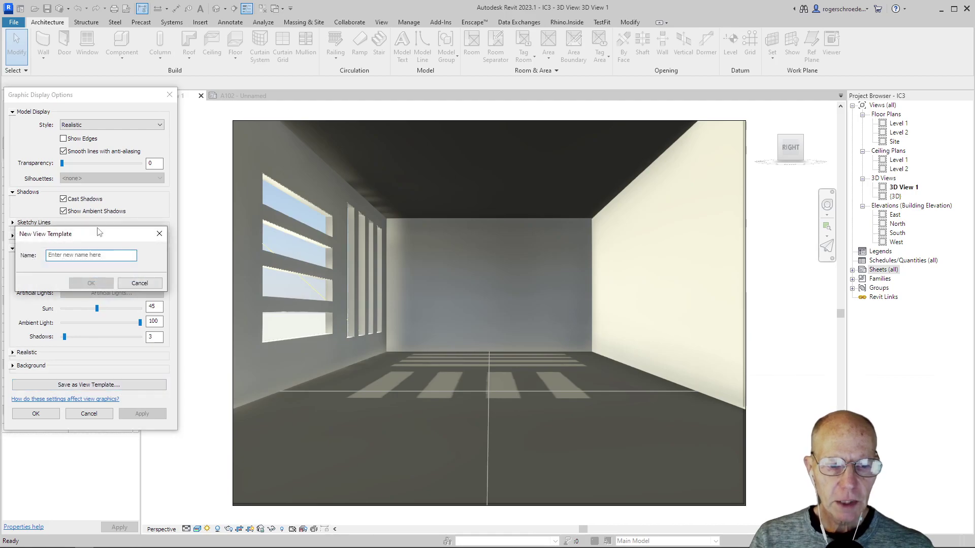
{"action": "left_click", "coordinate": [103, 254]}
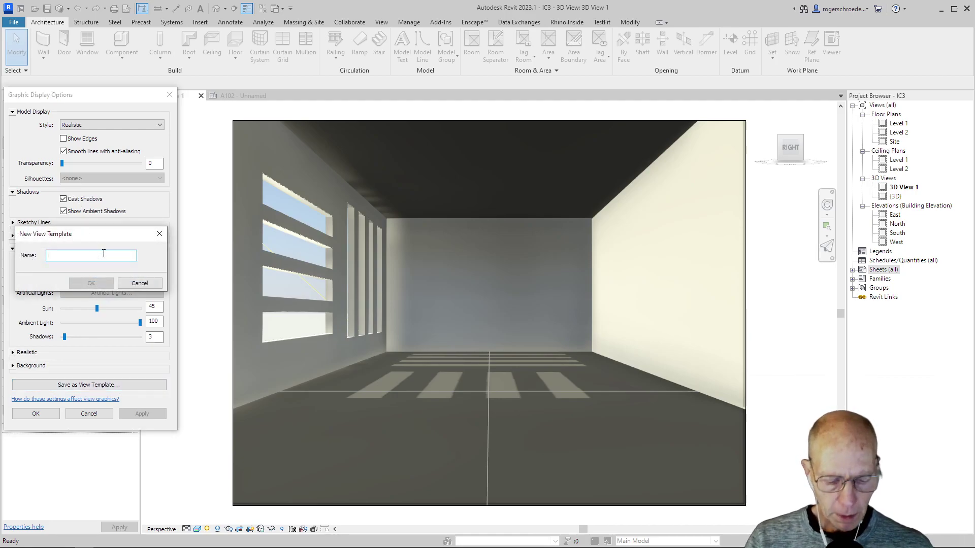
{"action": "type", "text": "Rende"}
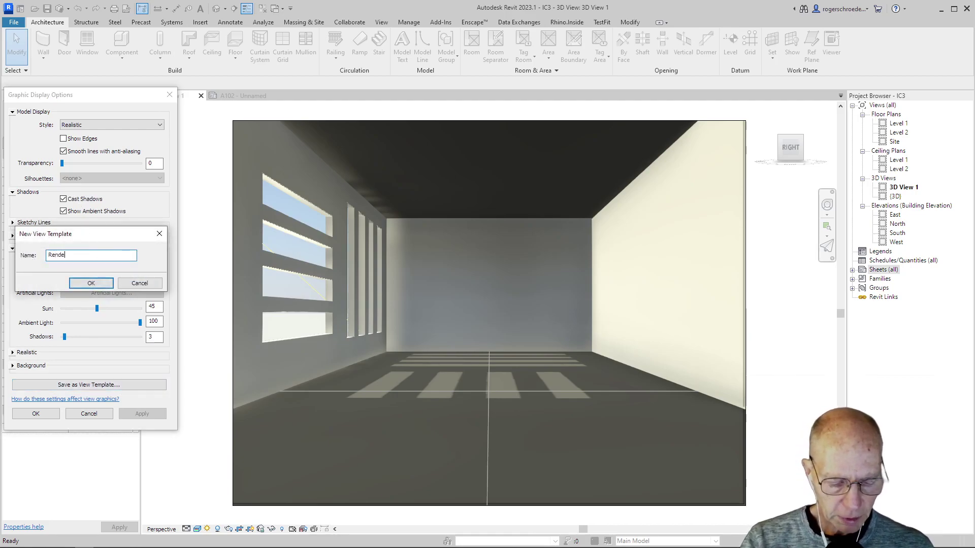
{"action": "type", "text": "r Fe"}
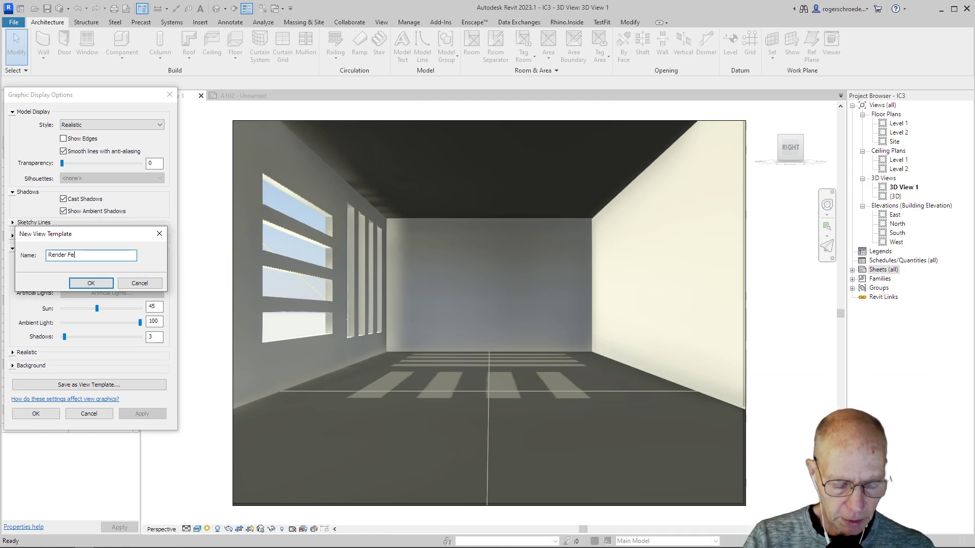
{"action": "type", "text": "b 12pm"}
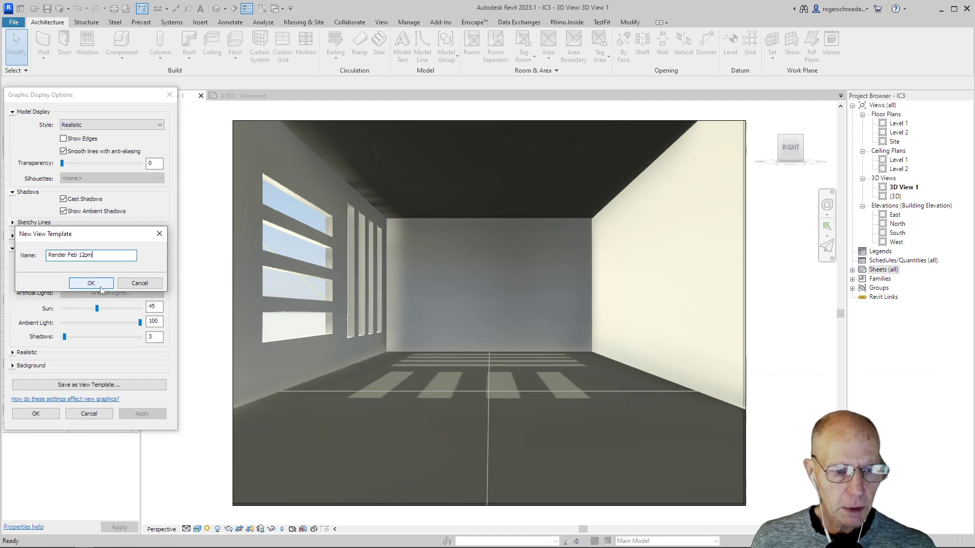
{"action": "left_click", "coordinate": [91, 284]}
{"action": "left_click", "coordinate": [199, 364]}
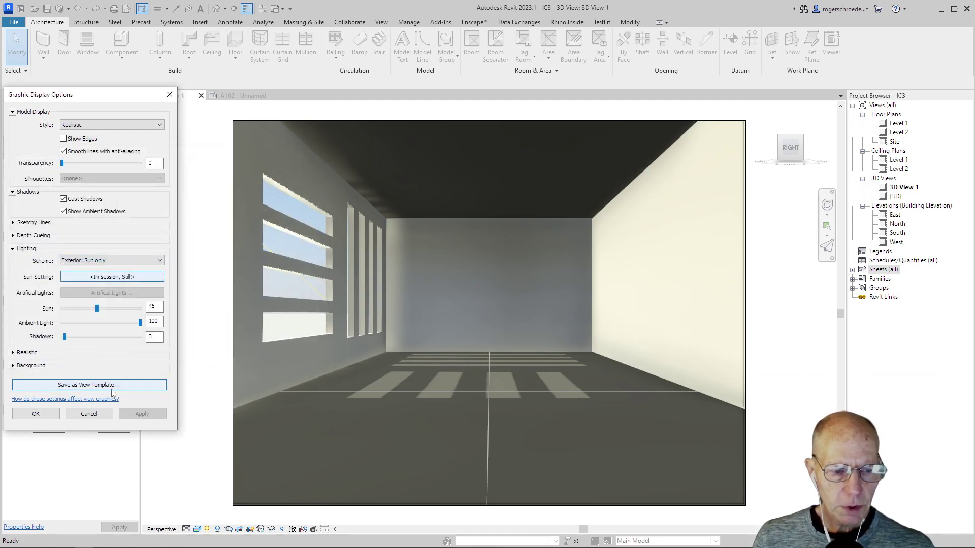
{"action": "left_click", "coordinate": [36, 414]}
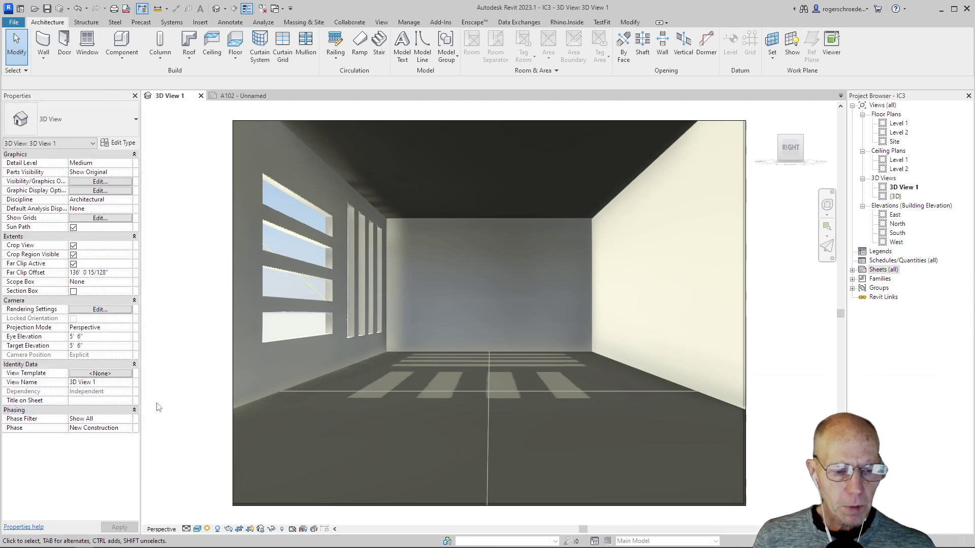
- Assign the Render Feb 12pm view template to 3D View 1
{"action": "left_click", "coordinate": [116, 376]}
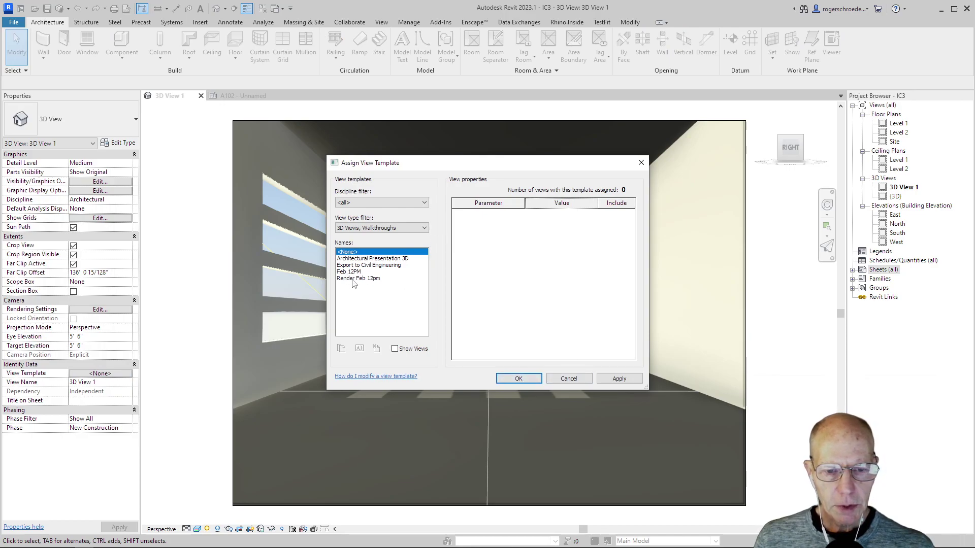
{"action": "left_click", "coordinate": [354, 279]}
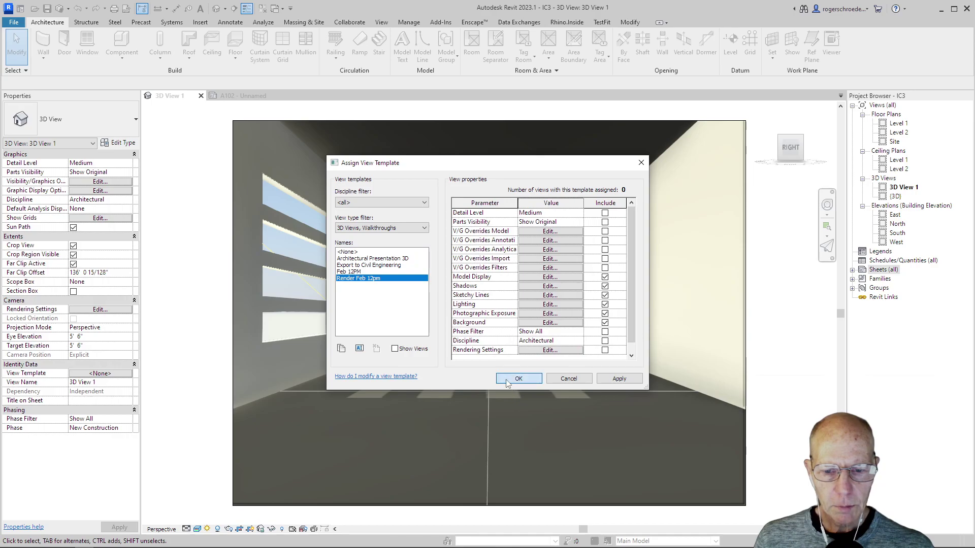
{"action": "left_click", "coordinate": [517, 378]}
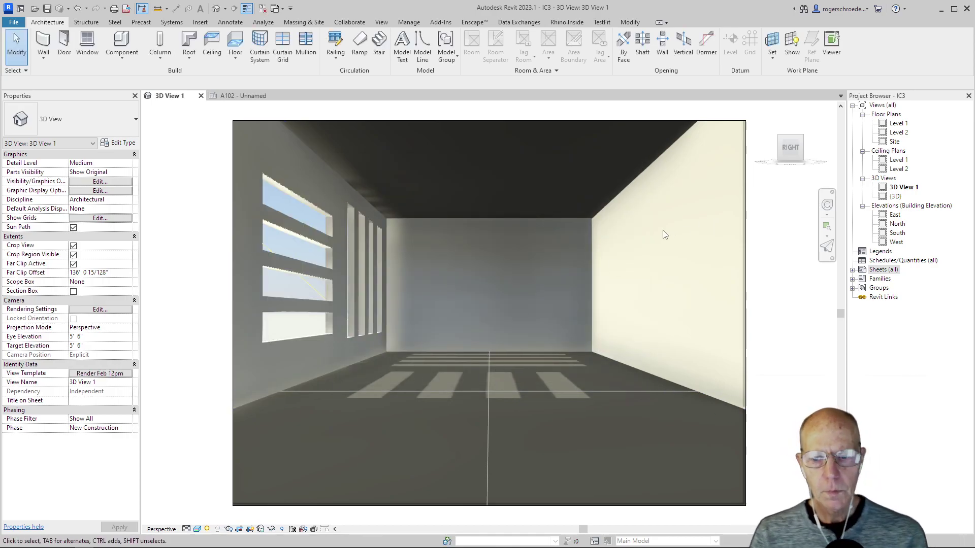
- Rename 3D View 1 to Interior Feb 12pm
{"action": "left_click", "coordinate": [894, 189]}
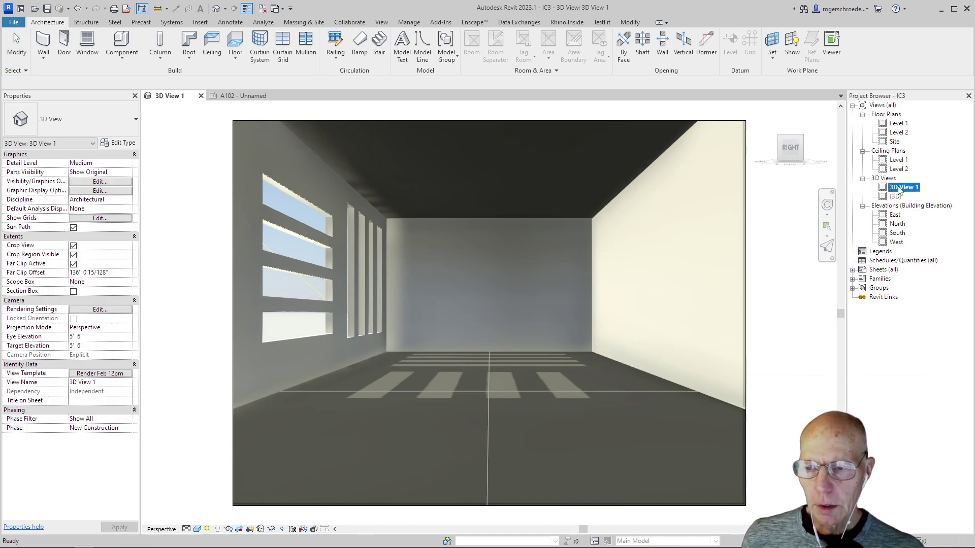
{"action": "right_click", "coordinate": [898, 188]}
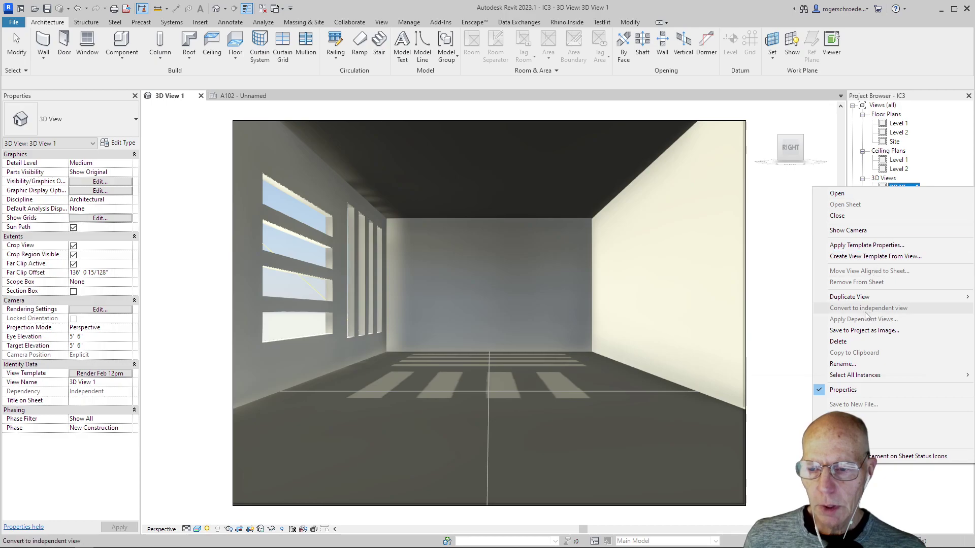
{"action": "left_click", "coordinate": [841, 364]}
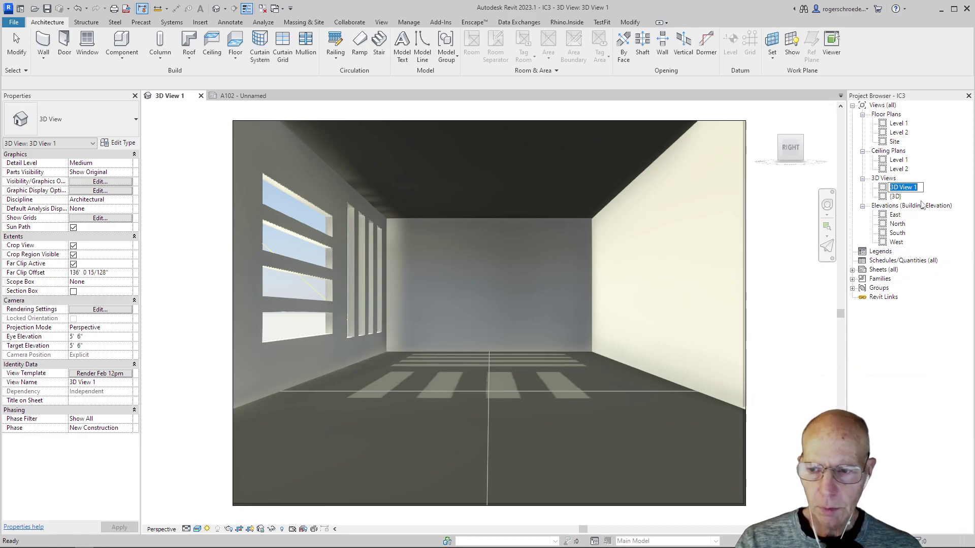
{"action": "key", "text": "BackSpace"}
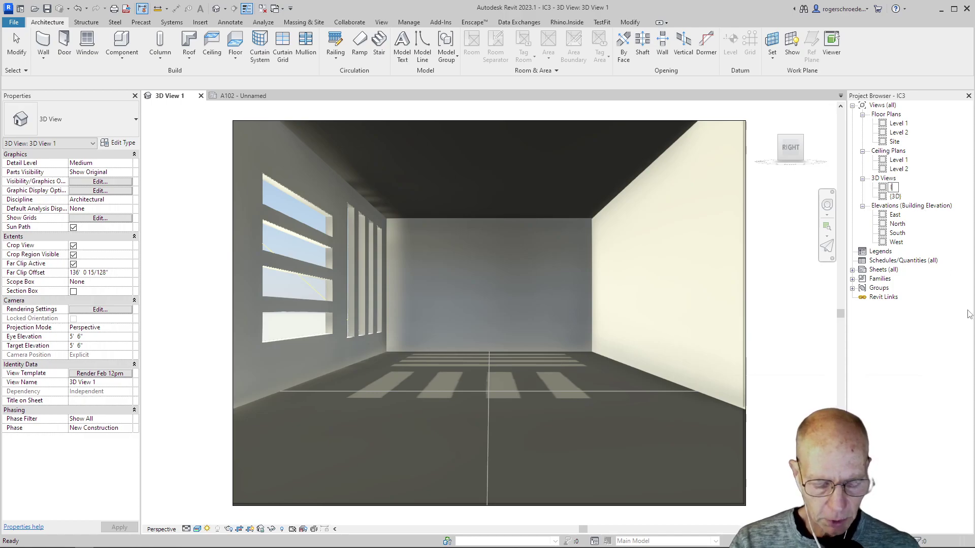
{"action": "type", "text": "Interior"}
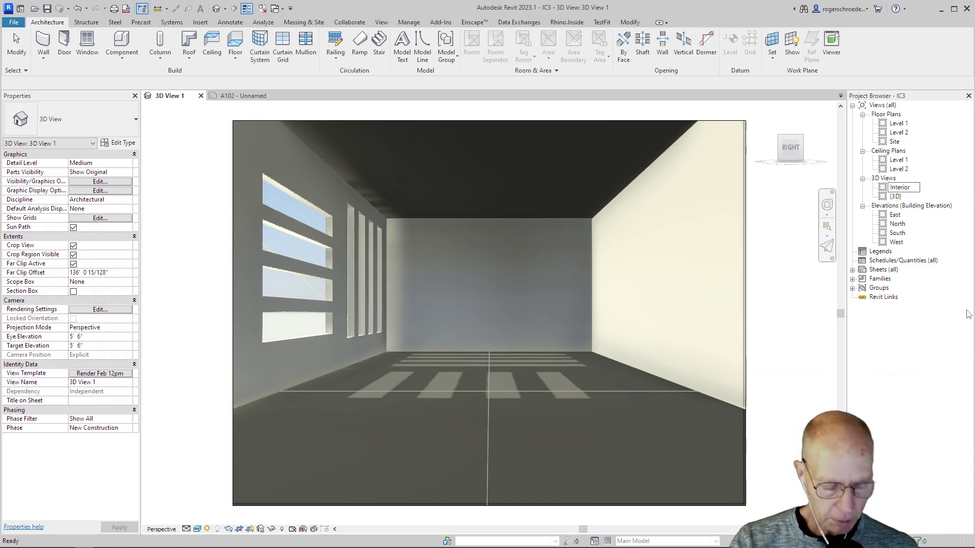
{"action": "type", "text": " Feb 12pm"}
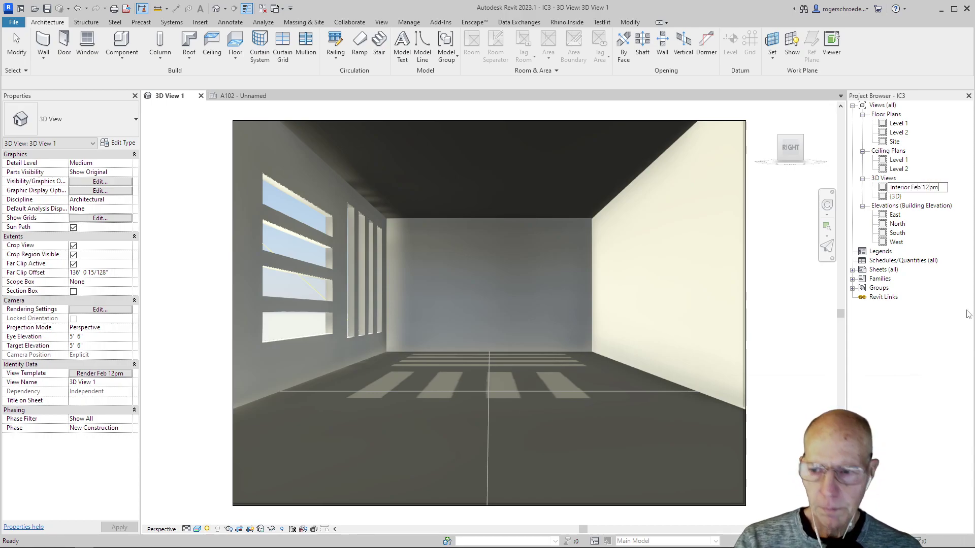
{"action": "left_click", "coordinate": [792, 292]}
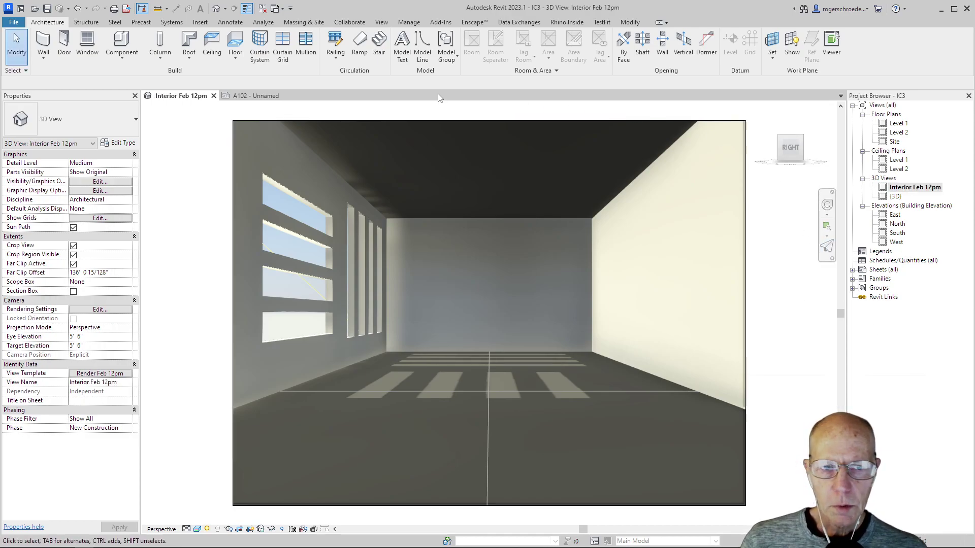
- Place the Interior Feb 12pm view on sheet A102, in the upper-left area of the title block
{"action": "left_click", "coordinate": [256, 94]}
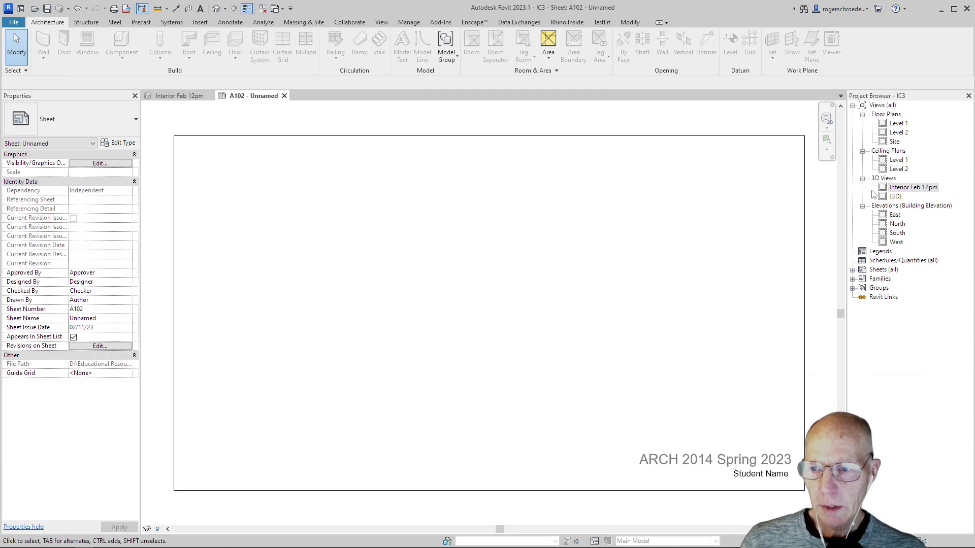
{"action": "left_click_drag", "start_coordinate": [898, 188], "coordinate": [289, 241]}
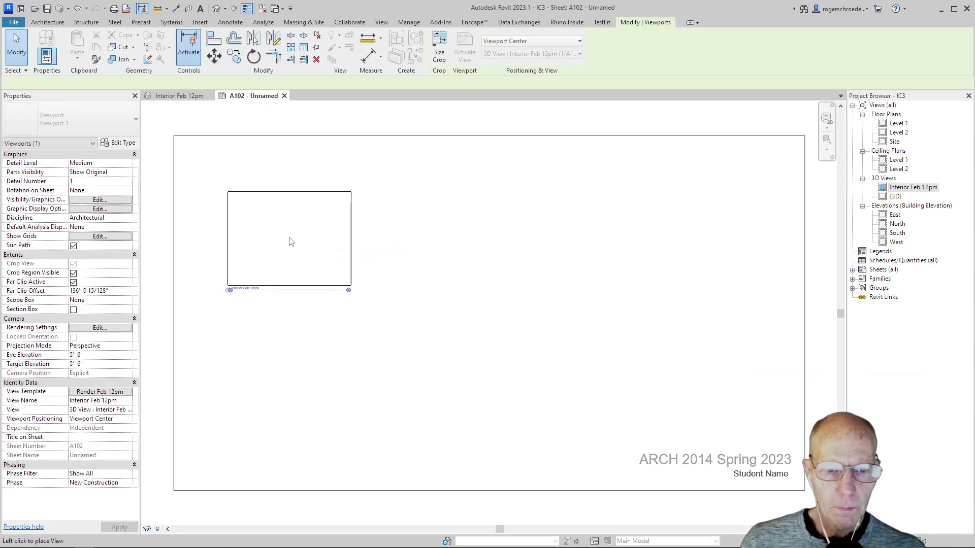
{"action": "left_click", "coordinate": [295, 217]}
{"action": "left_click", "coordinate": [286, 303]}
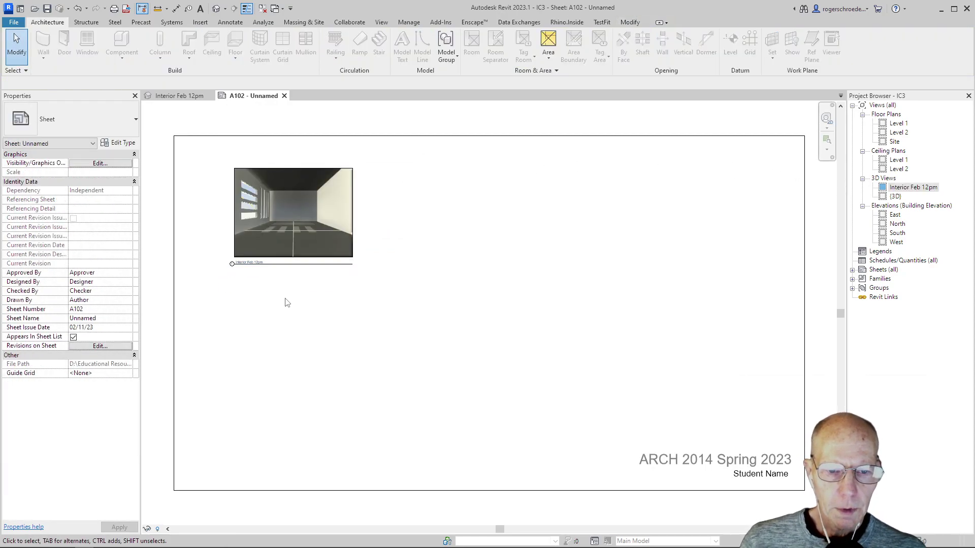
- Resize the placed viewport's crop region to a height of 7" using scale with locked proportions
{"action": "left_click", "coordinate": [278, 256]}
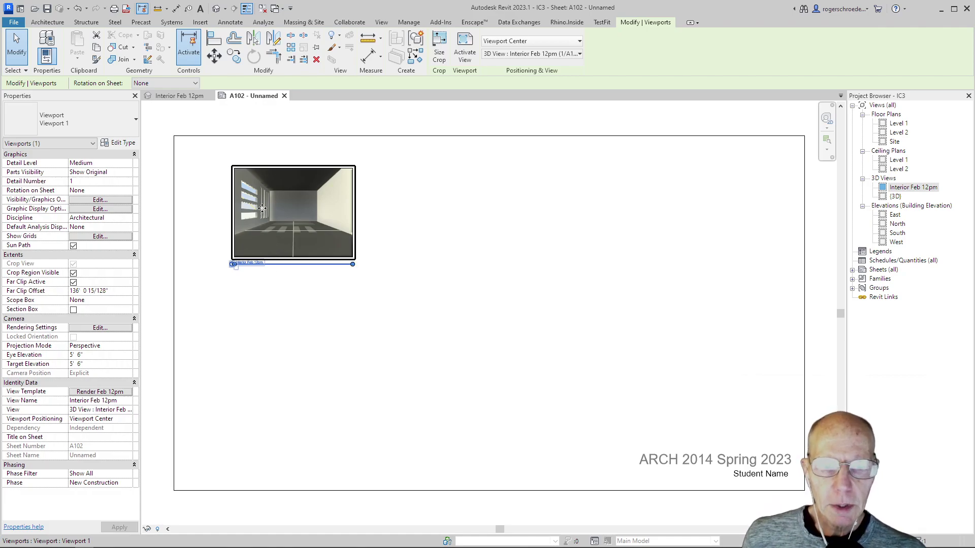
{"action": "left_click", "coordinate": [440, 56]}
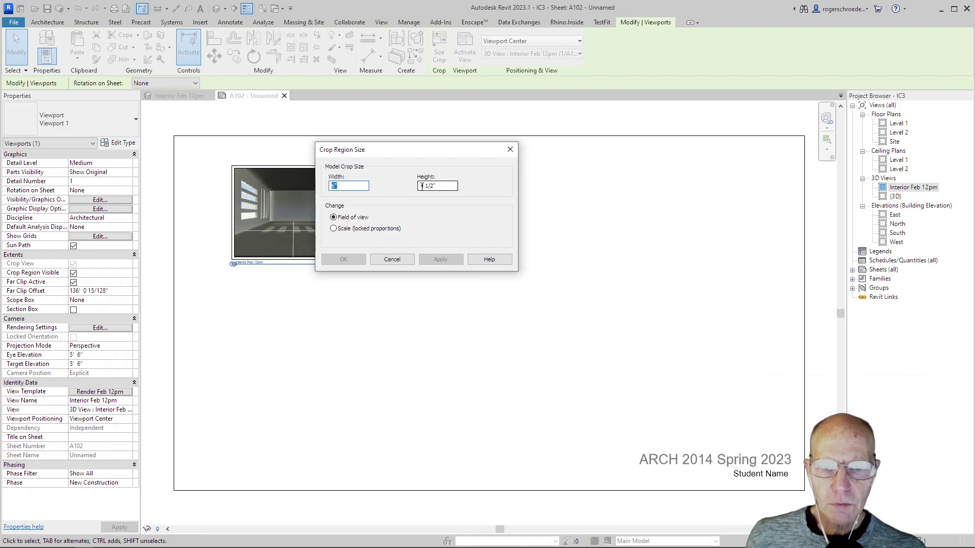
{"action": "left_click", "coordinate": [334, 230]}
{"action": "left_click", "coordinate": [431, 185]}
{"action": "left_click_drag", "start_coordinate": [435, 187], "coordinate": [413, 184]}
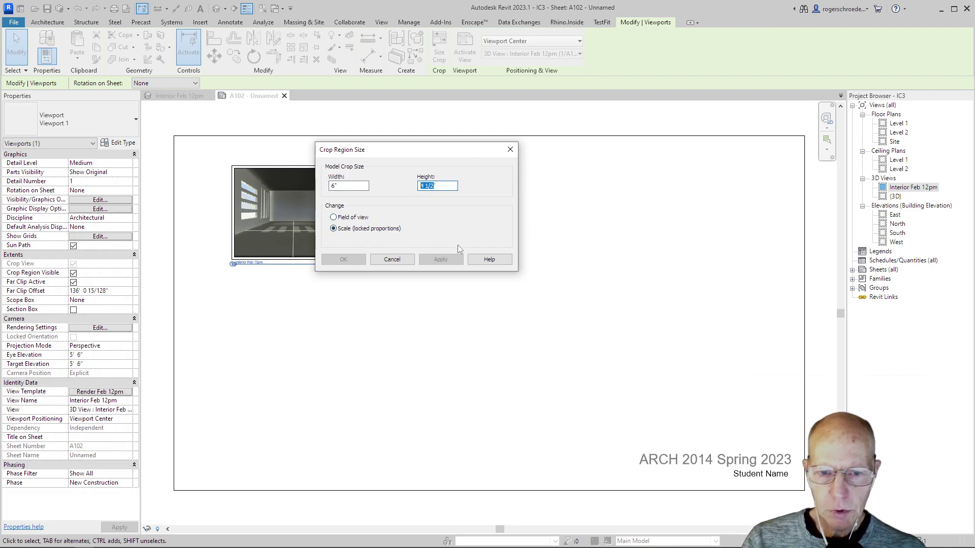
{"action": "type", "text": "7\""}
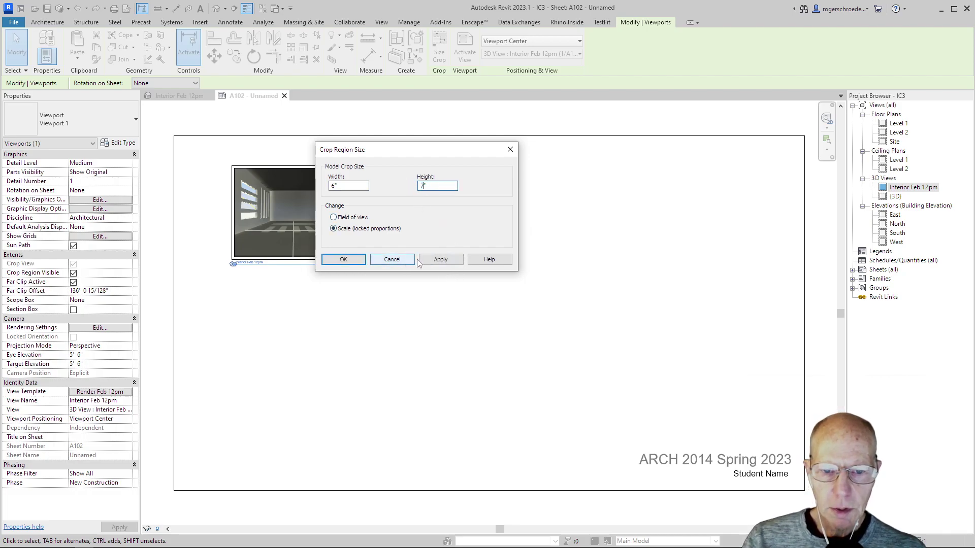
{"action": "left_click", "coordinate": [436, 260]}
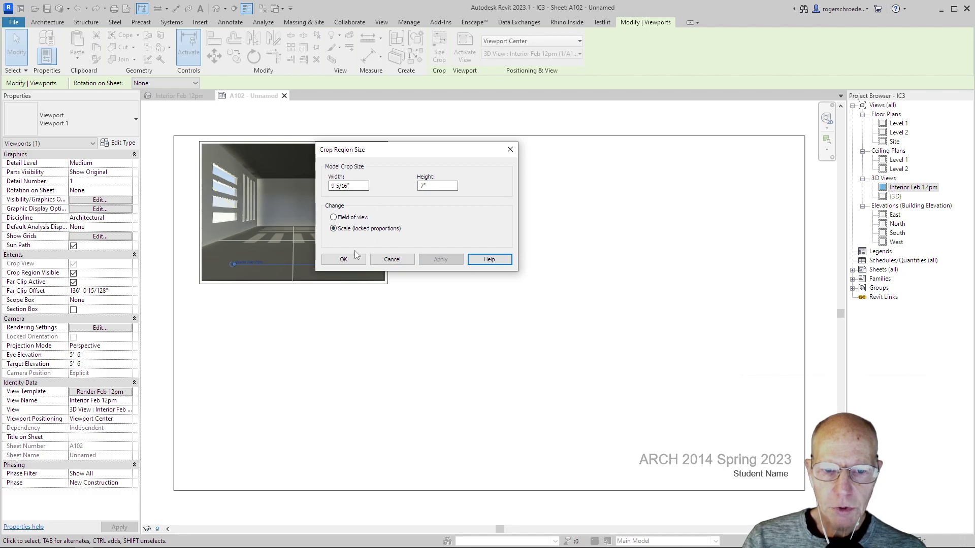
{"action": "left_click", "coordinate": [353, 259]}
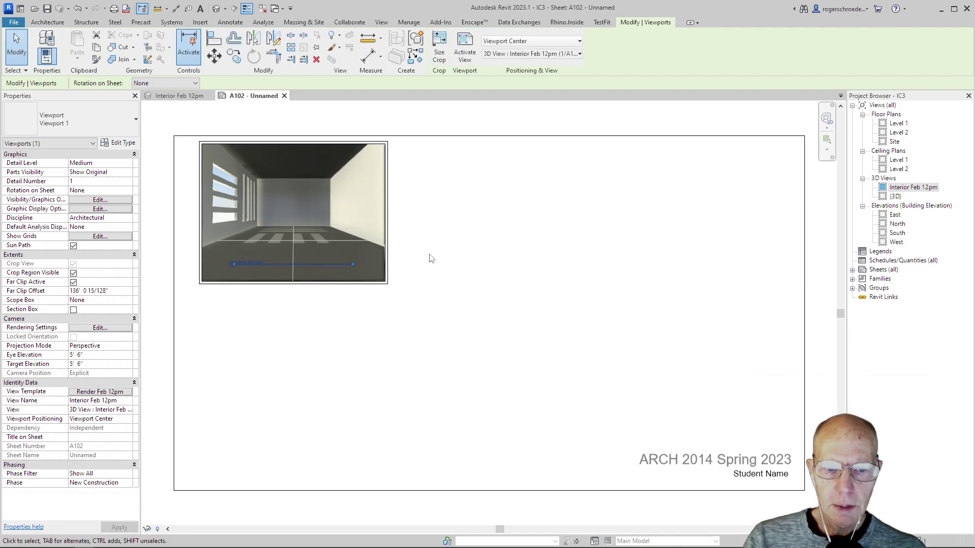
- Delete the resized viewport, place the Interior Feb 12pm view again in the sheet's upper-left area, and select the new viewport
{"action": "key", "text": "Delete"}
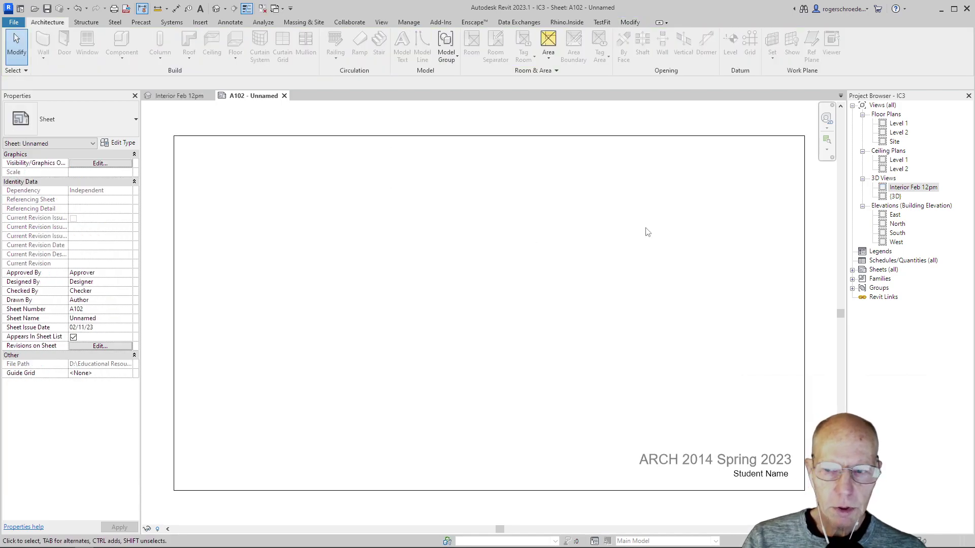
{"action": "left_click_drag", "start_coordinate": [909, 190], "coordinate": [349, 229]}
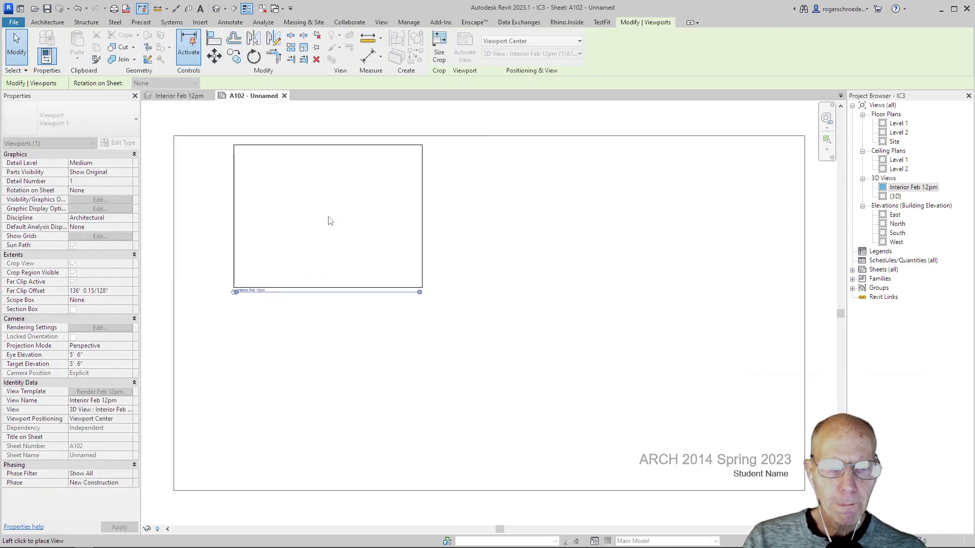
{"action": "left_click", "coordinate": [328, 219]}
{"action": "left_click", "coordinate": [472, 250]}
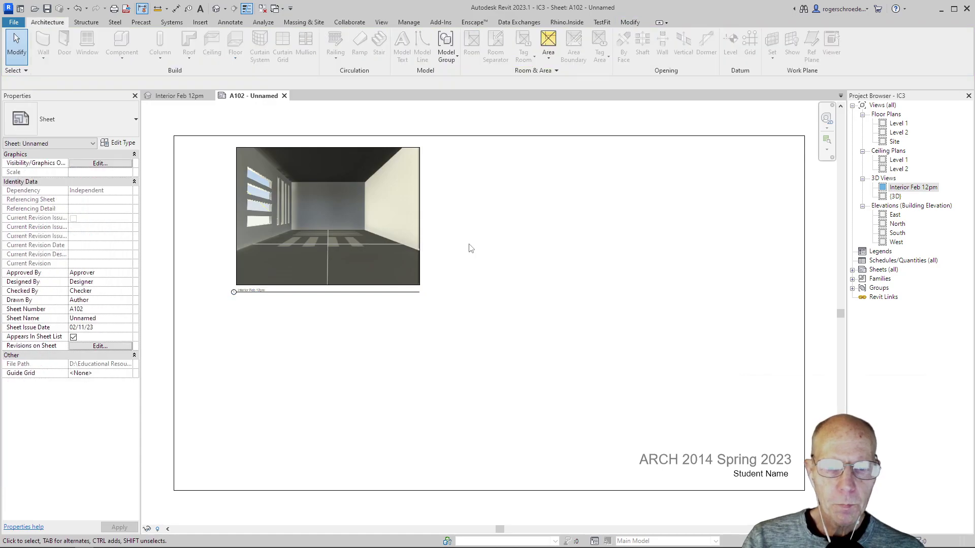
{"action": "left_click", "coordinate": [348, 207]}
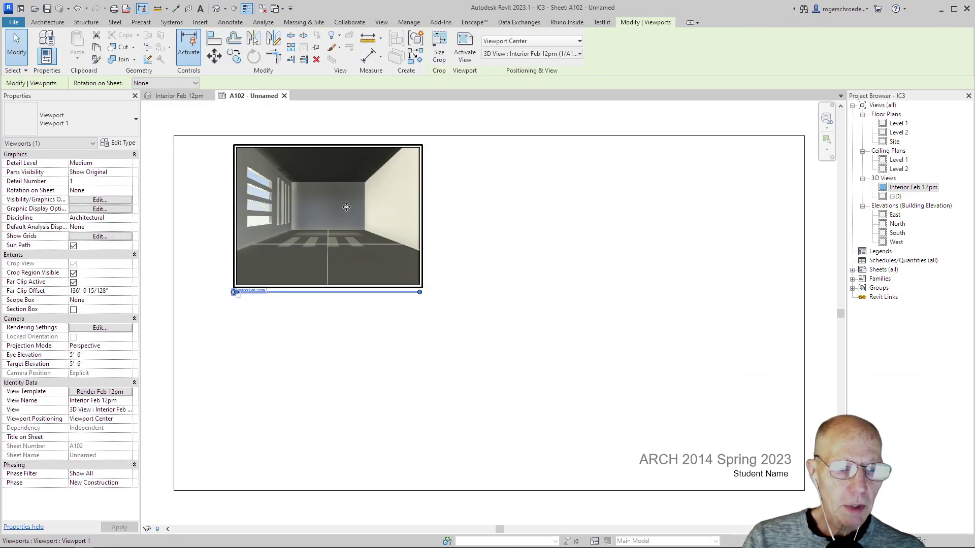
- Hide the crop region of the Interior Feb 12pm viewport
{"action": "left_click", "coordinate": [73, 273]}
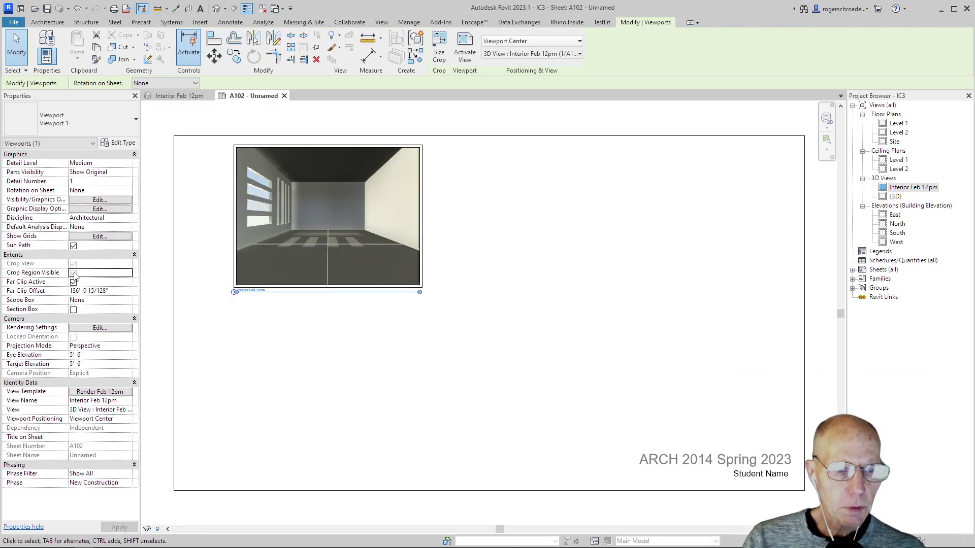
{"action": "left_click", "coordinate": [206, 297]}
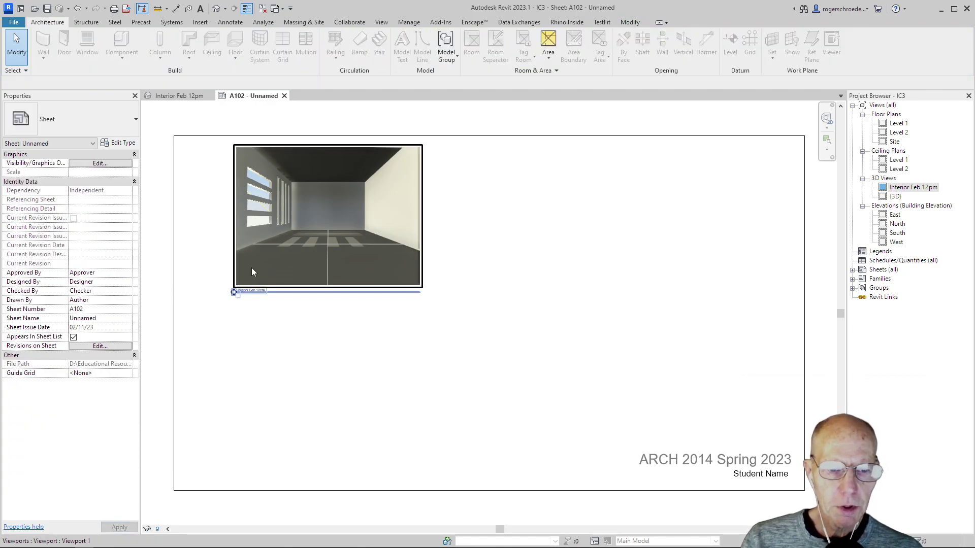
- Activate the interior view on the sheet, show its crop region, and pull the crop's right edge slightly inward
{"action": "double_click", "coordinate": [237, 257]}
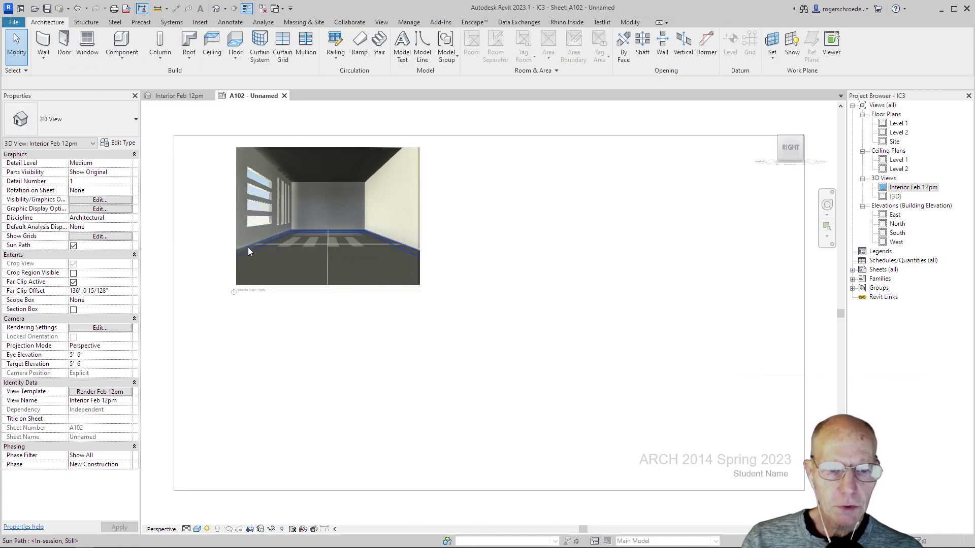
{"action": "left_click", "coordinate": [73, 273]}
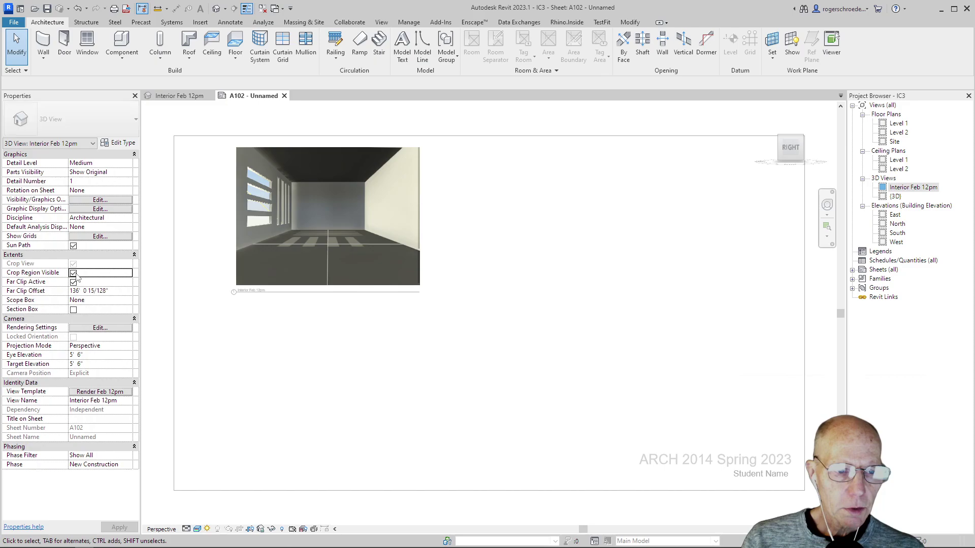
{"action": "left_click", "coordinate": [420, 224]}
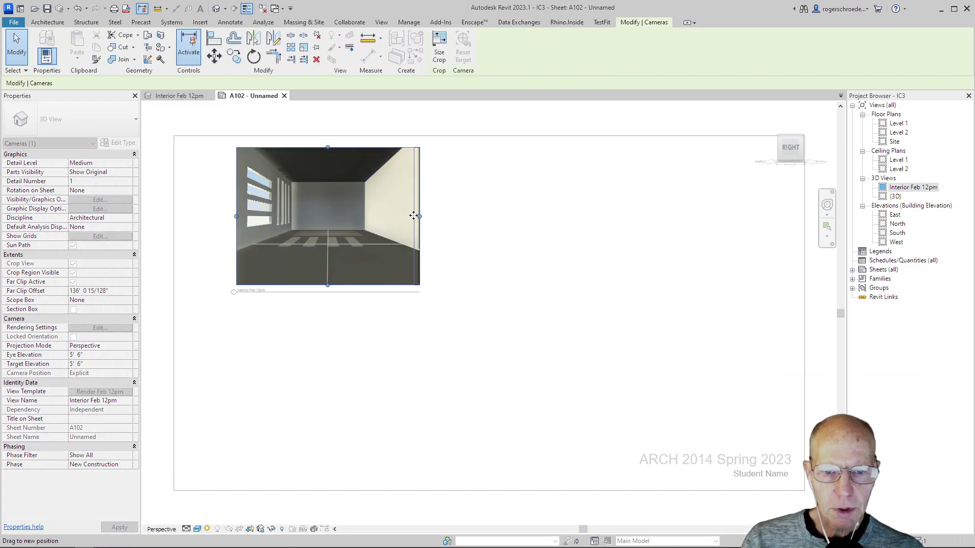
{"action": "left_click_drag", "start_coordinate": [414, 216], "coordinate": [412, 215]}
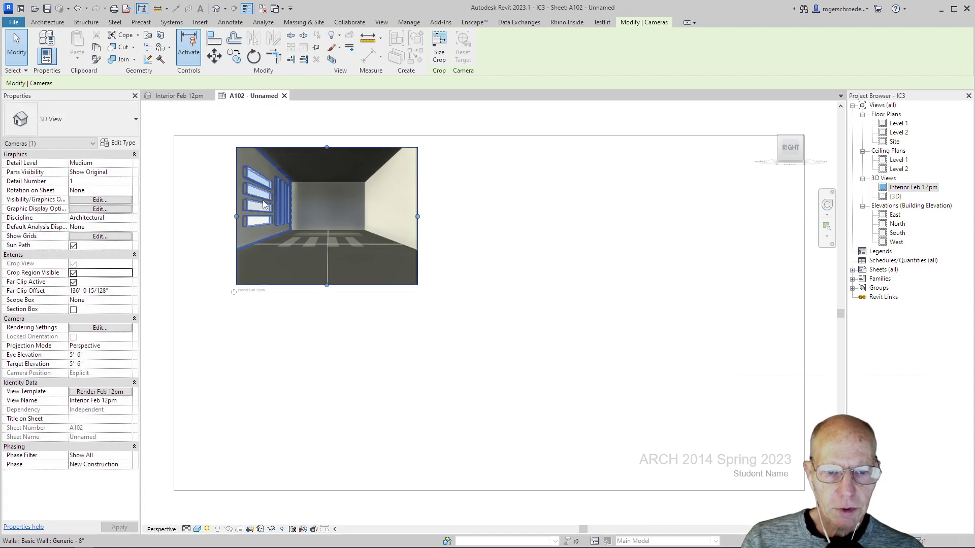
{"action": "left_click", "coordinate": [222, 195]}
{"action": "left_click", "coordinate": [411, 213]}
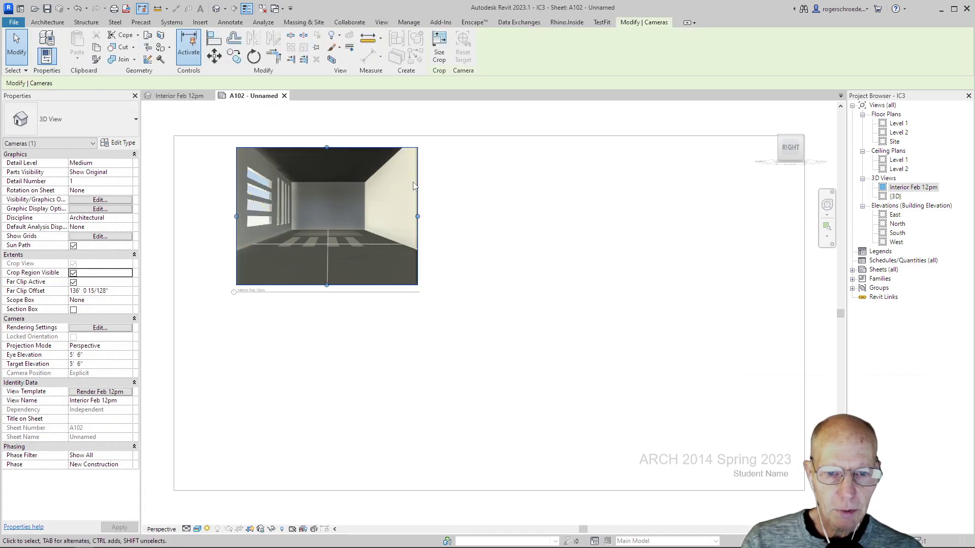
- Hide the interior view's crop region and, with the view deactivated, move its viewport slightly lower on the sheet
{"action": "left_click", "coordinate": [74, 273]}
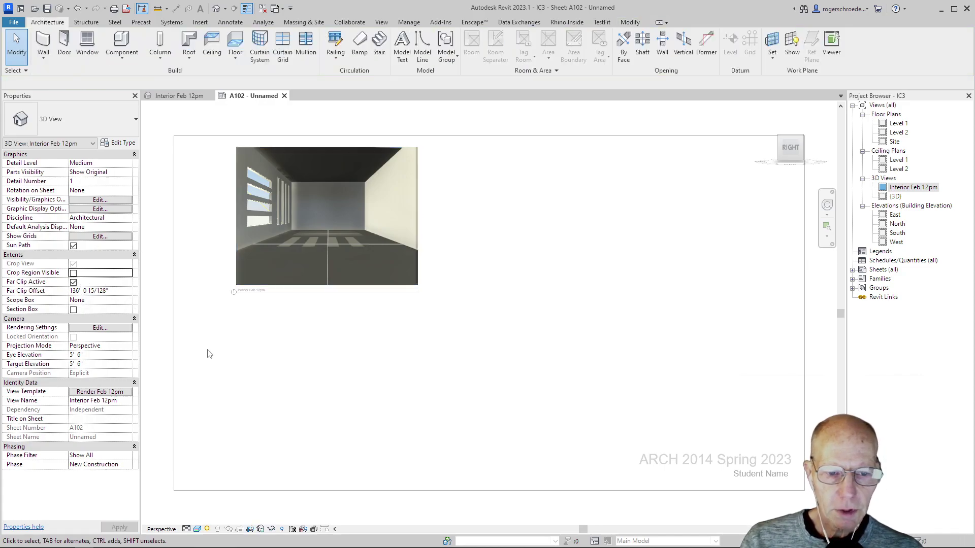
{"action": "right_click", "coordinate": [488, 307]}
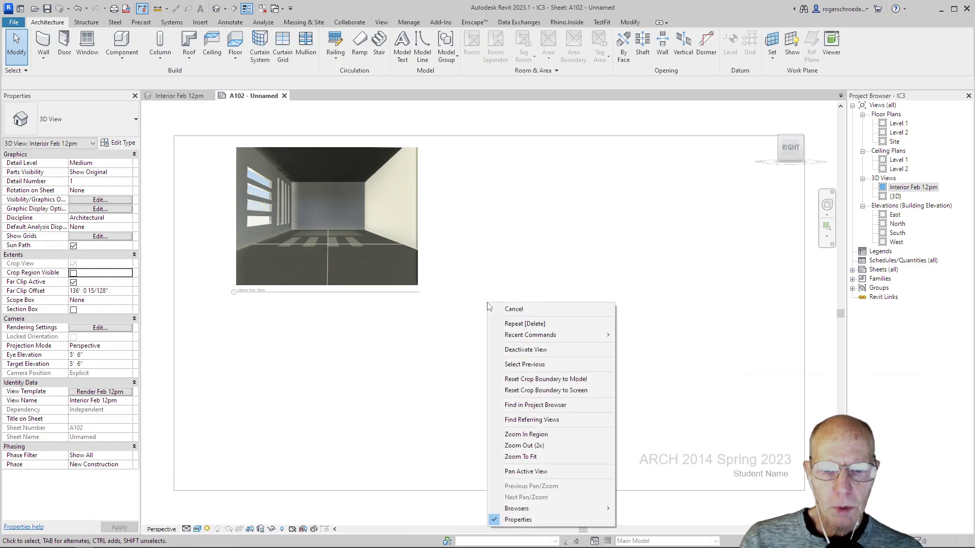
{"action": "left_click", "coordinate": [523, 350]}
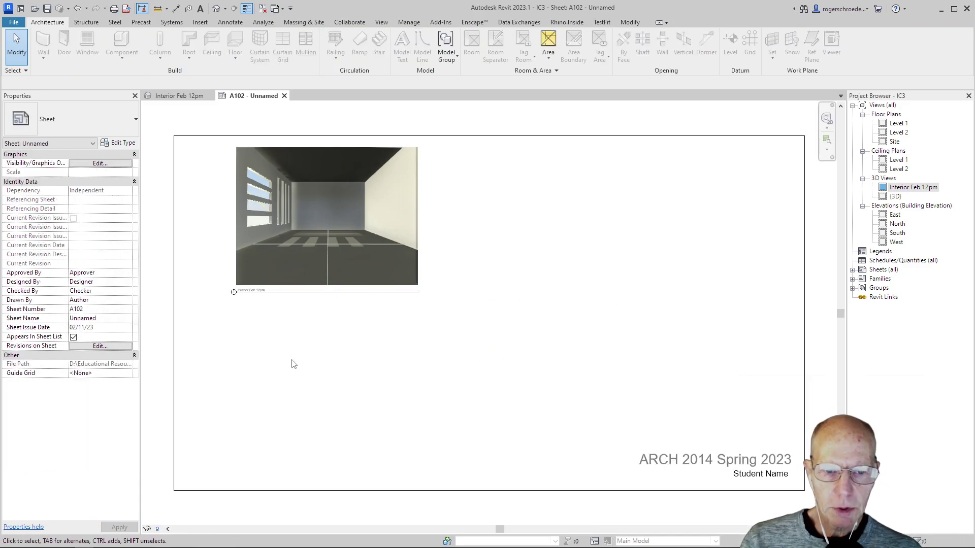
{"action": "left_click_drag", "start_coordinate": [297, 261], "coordinate": [294, 273]}
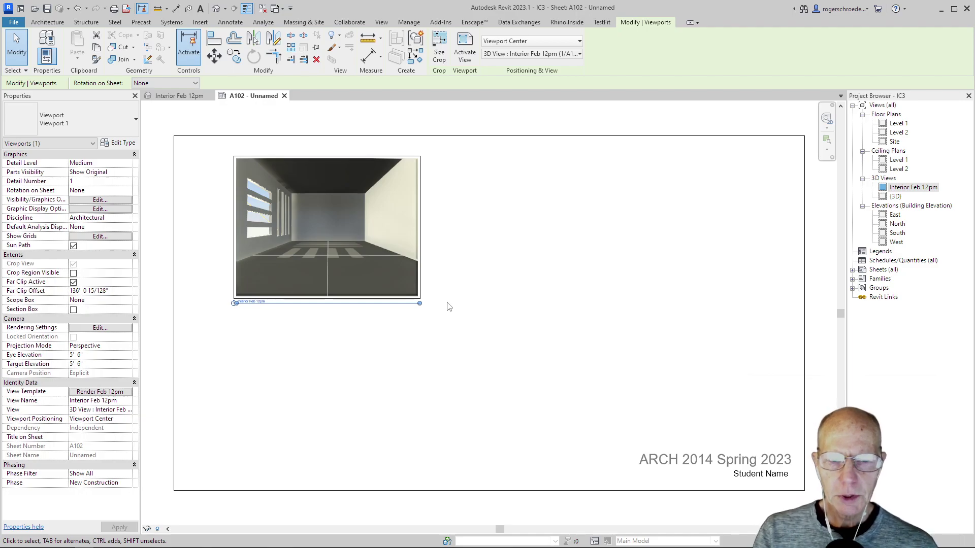
- Open the default {3D} view and assign it the Render Feb 12pm view template
{"action": "left_click", "coordinate": [896, 197]}
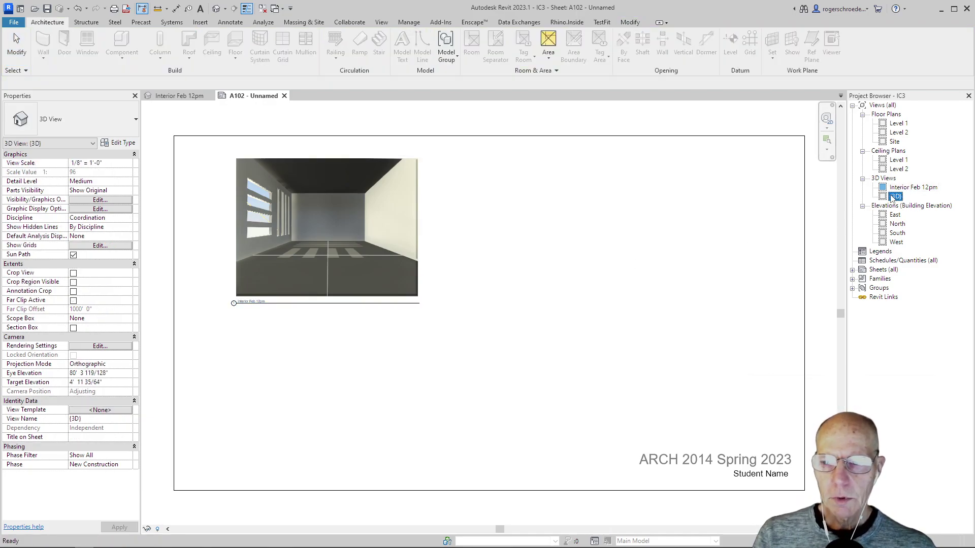
{"action": "double_click", "coordinate": [894, 197]}
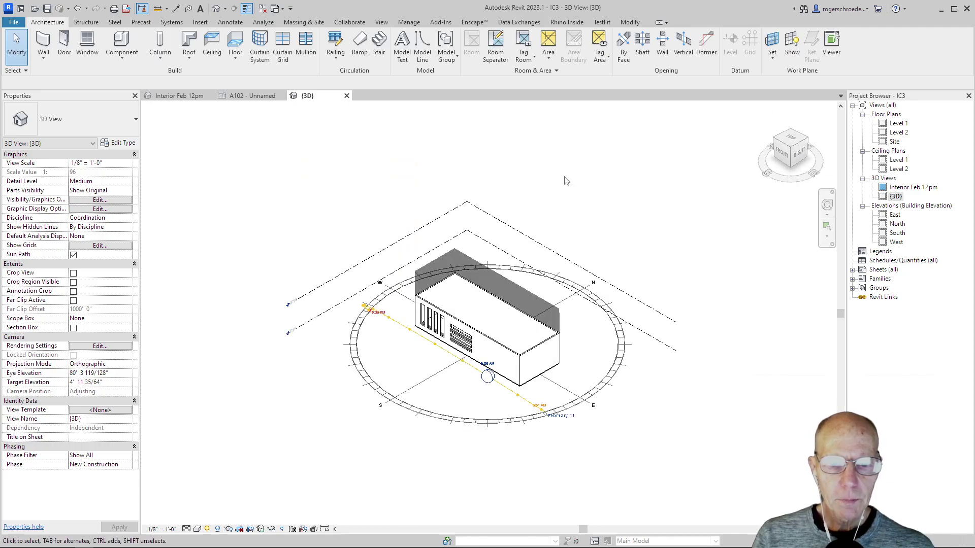
{"action": "left_click", "coordinate": [119, 409]}
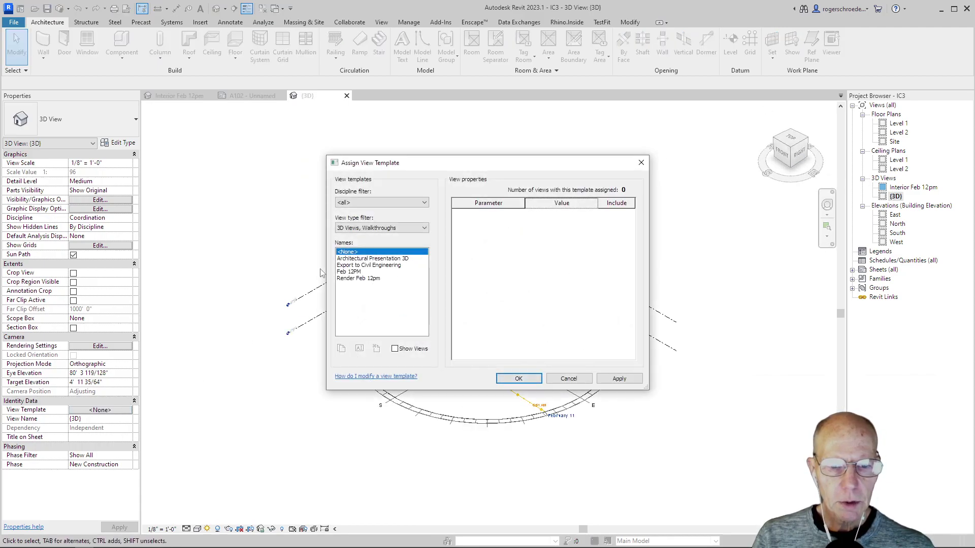
{"action": "left_click", "coordinate": [359, 279]}
{"action": "left_click", "coordinate": [528, 379]}
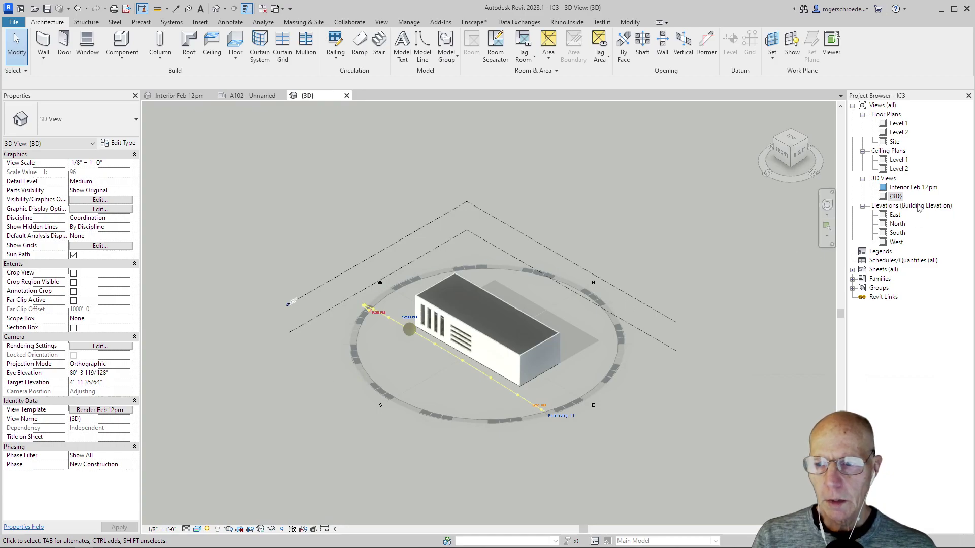
- Rename the {3D} view to Exterior Feb 12pm
{"action": "left_click", "coordinate": [896, 197]}
{"action": "left_click", "coordinate": [896, 196]}
{"action": "type", "text": "Exterior"}
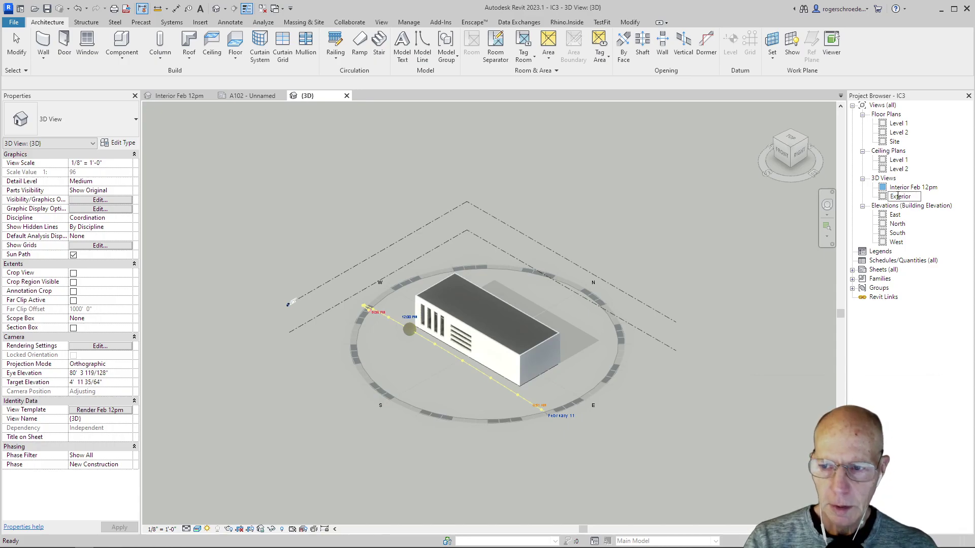
{"action": "type", "text": " Feb 12pm"}
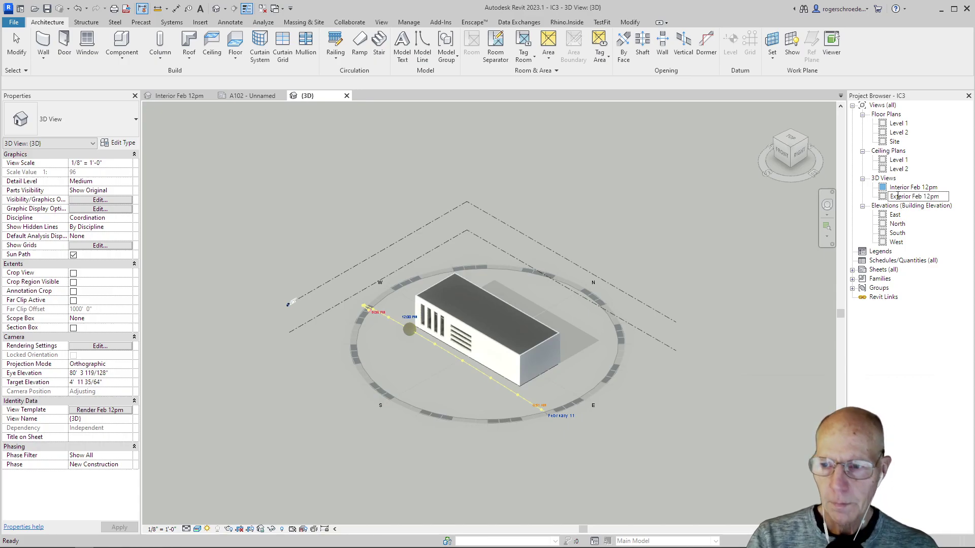
{"action": "key", "text": "Return"}
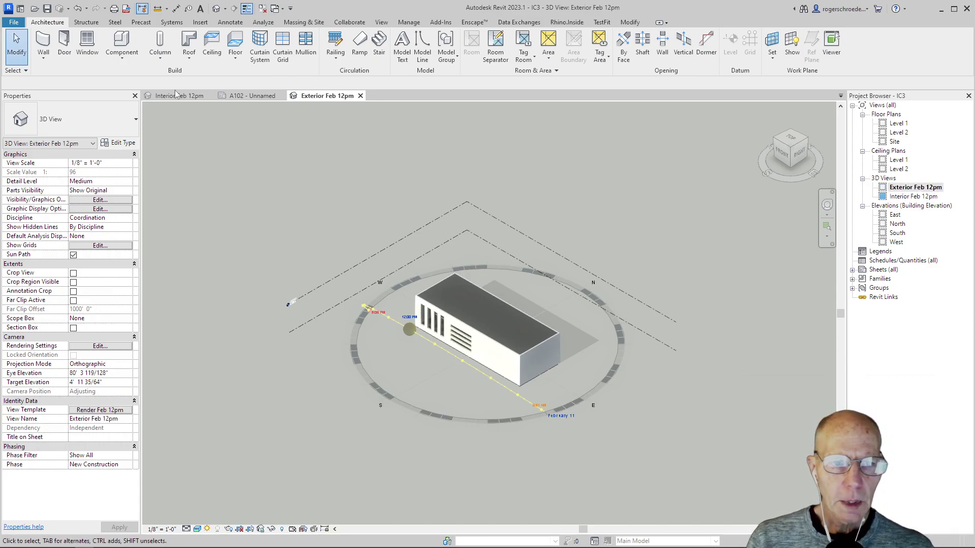
- Place the uncropped Exterior Feb 12pm view on the right half of sheet A102
{"action": "left_click", "coordinate": [231, 97]}
{"action": "left_click_drag", "start_coordinate": [895, 189], "coordinate": [597, 239]}
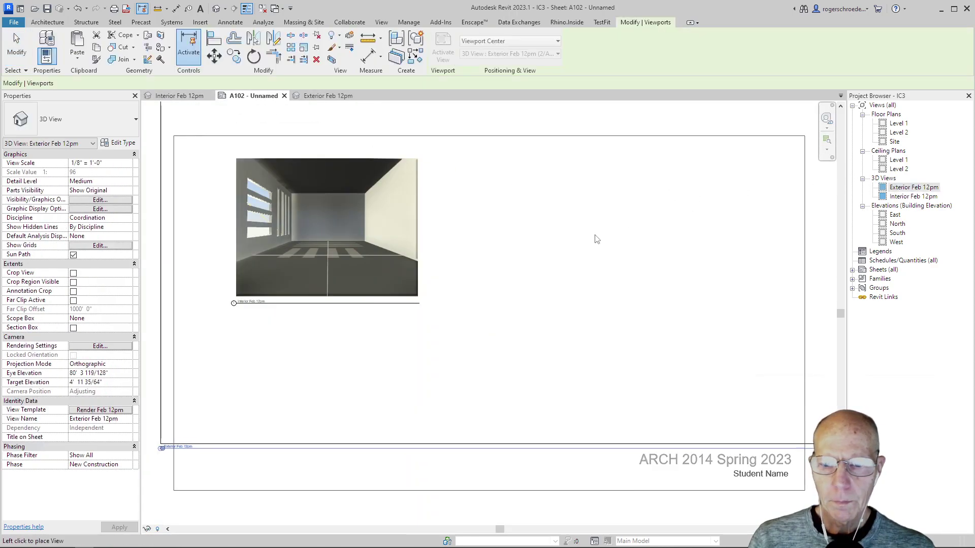
{"action": "left_click", "coordinate": [597, 239]}
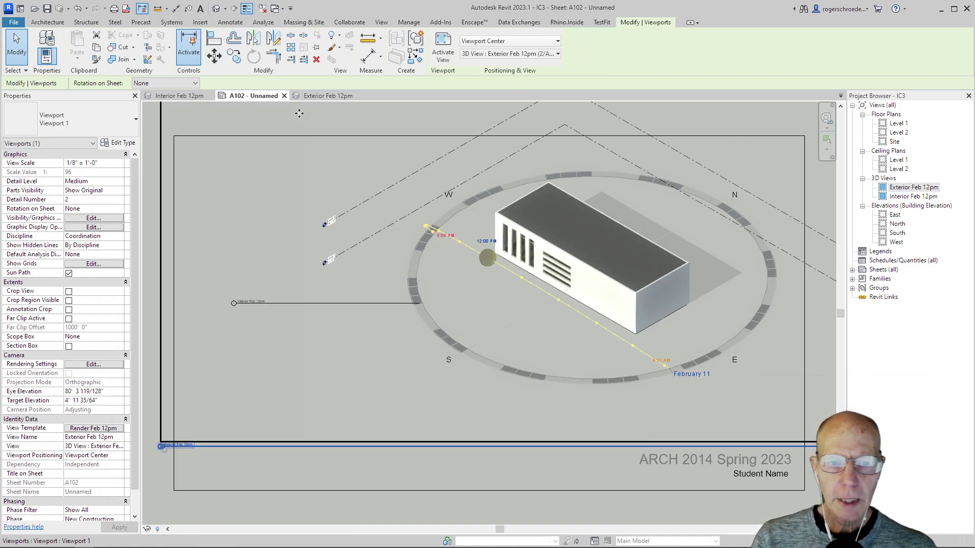
- Turn on Crop View and Crop Region Visible for Exterior Feb 12pm, and pull the crop's left edge close to the sun path
{"action": "left_click", "coordinate": [325, 96]}
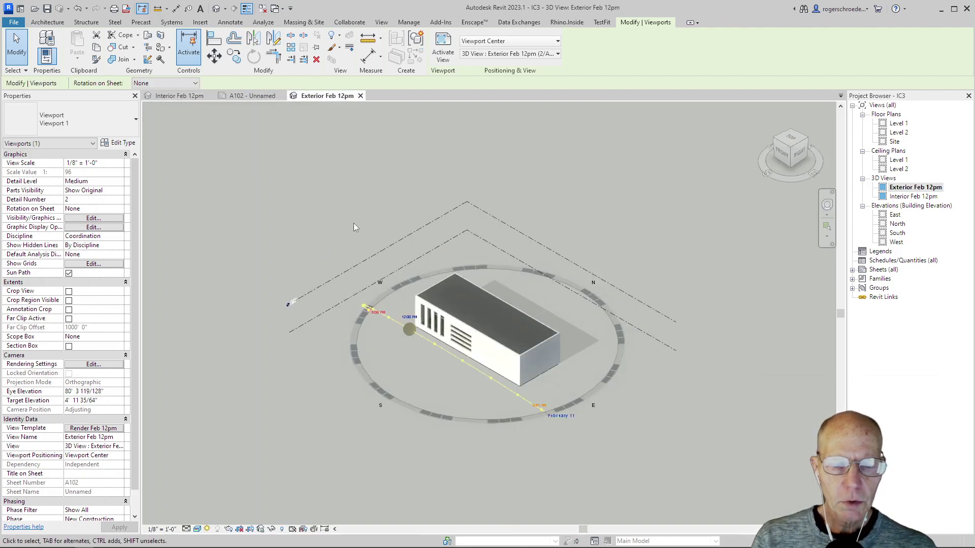
{"action": "left_click", "coordinate": [69, 300]}
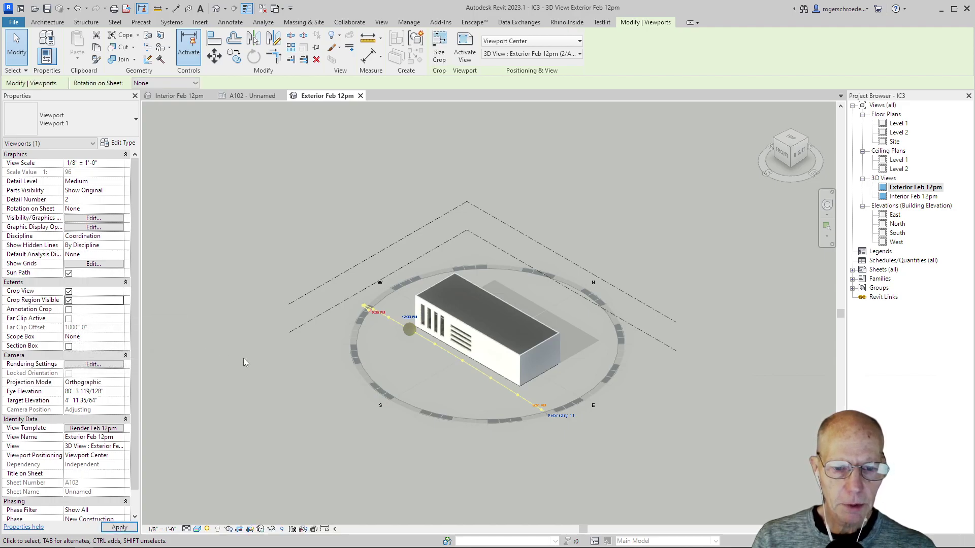
{"action": "scroll", "coordinate": [243, 358], "scroll_direction": "down", "scroll_amount": 3}
{"action": "scroll", "coordinate": [352, 368], "scroll_direction": "down", "scroll_amount": 1}
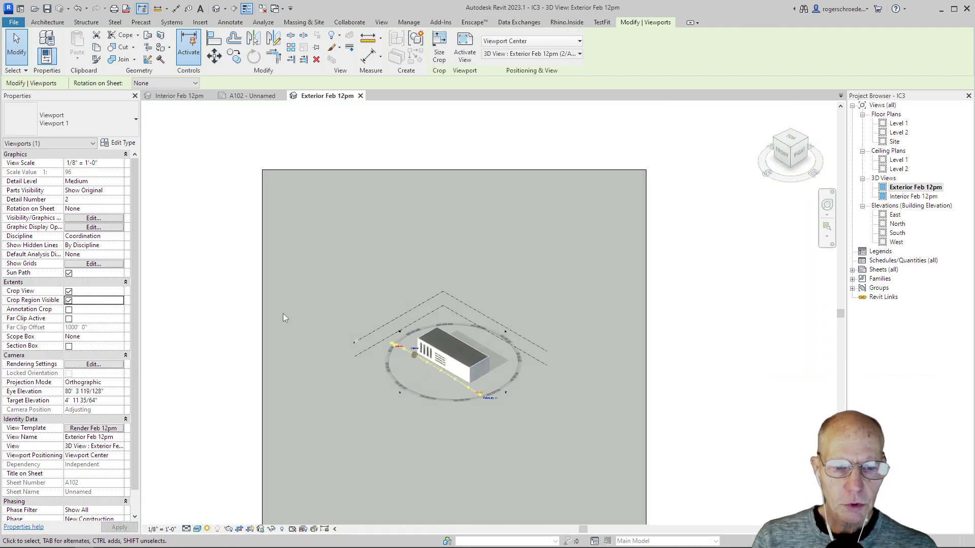
{"action": "left_click", "coordinate": [263, 307]}
{"action": "left_click_drag", "start_coordinate": [263, 359], "coordinate": [378, 364]}
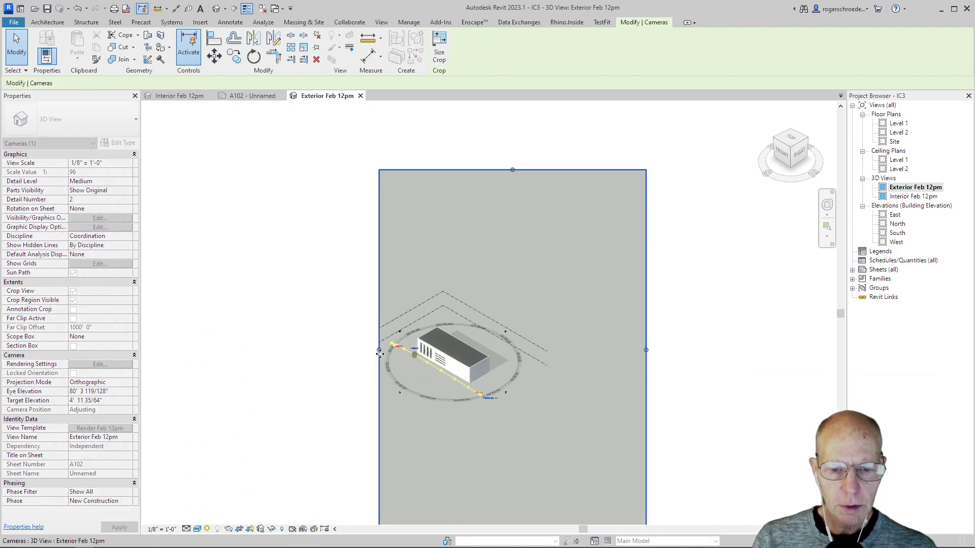
{"action": "left_click", "coordinate": [482, 278]}
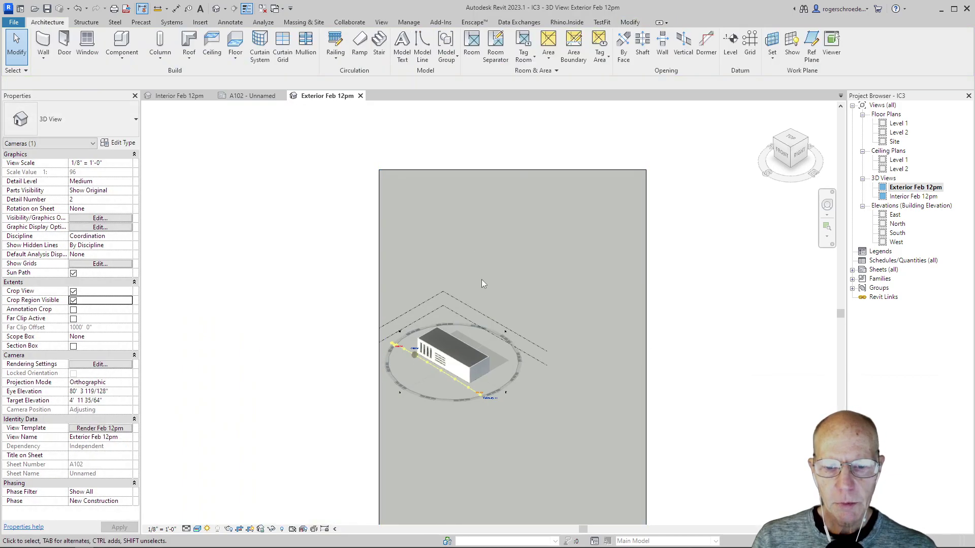
- Hide the Levels category in the Exterior Feb 12pm view
{"action": "left_click", "coordinate": [458, 297]}
{"action": "right_click", "coordinate": [458, 297]}
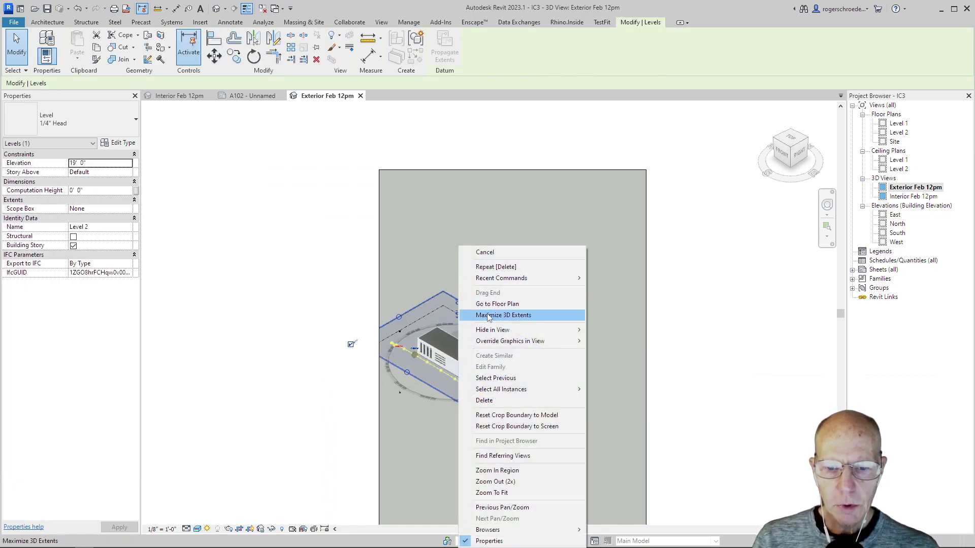
{"action": "mouse_move", "coordinate": [497, 331]}
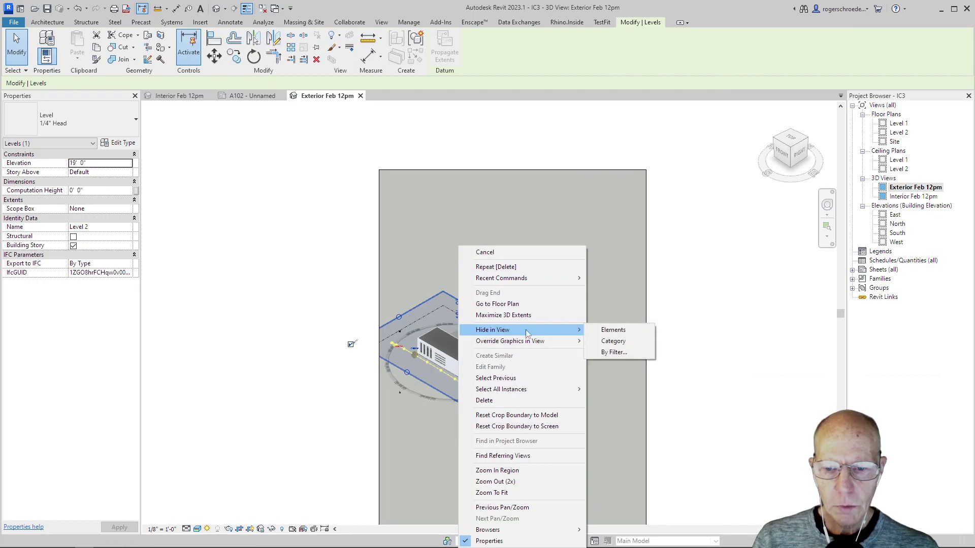
{"action": "left_click", "coordinate": [599, 341]}
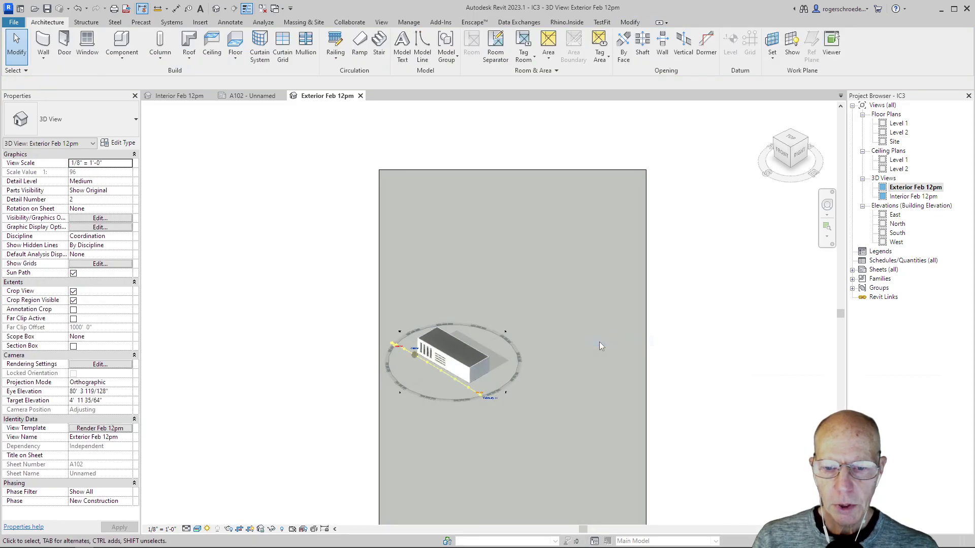
- Pull the exterior crop region's right, top and bottom edges in so it closely frames the sun path circle
{"action": "left_click", "coordinate": [646, 329]}
{"action": "left_click_drag", "start_coordinate": [645, 350], "coordinate": [528, 350]}
{"action": "left_click_drag", "start_coordinate": [453, 169], "coordinate": [461, 313]}
{"action": "middle_click_drag", "start_coordinate": [331, 420], "coordinate": [296, 320]}
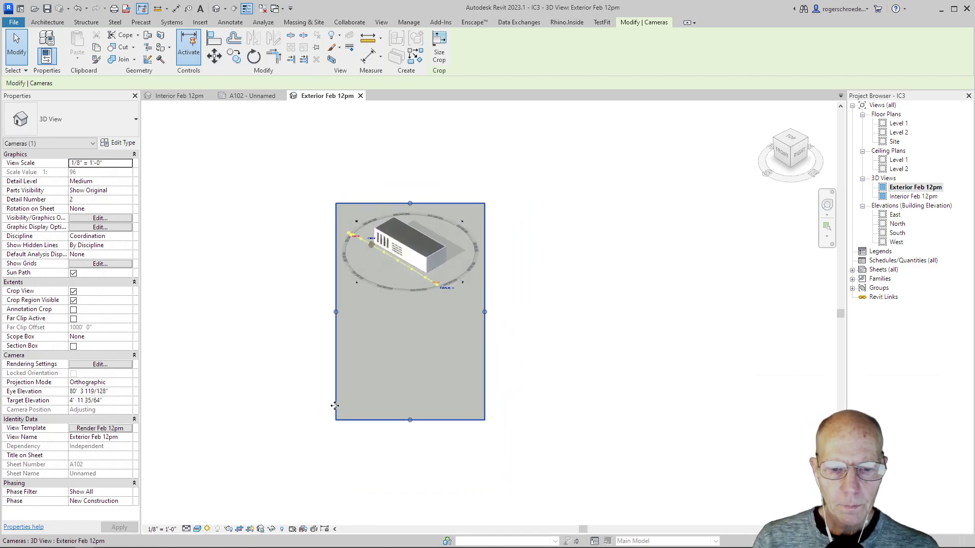
{"action": "left_click_drag", "start_coordinate": [410, 421], "coordinate": [395, 302]}
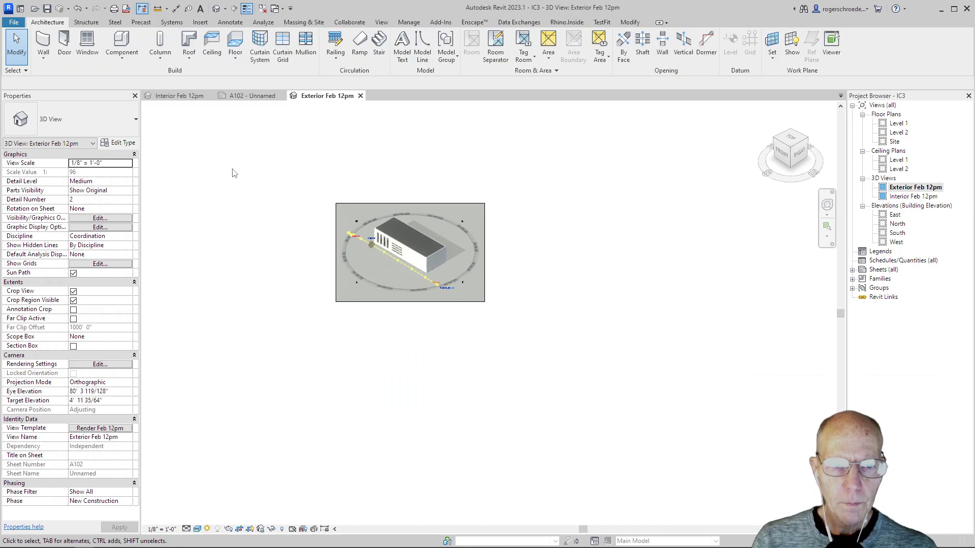
- Delete the exterior viewport from sheet A102 and place the cropped Exterior Feb 12pm view again on the sheet's right half
{"action": "left_click", "coordinate": [249, 95]}
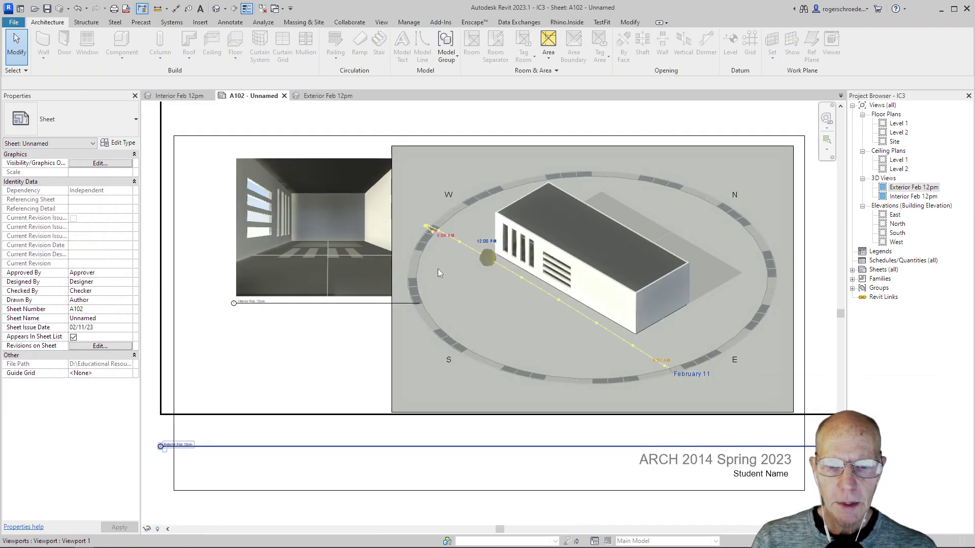
{"action": "left_click", "coordinate": [460, 276]}
{"action": "key", "text": "Delete"}
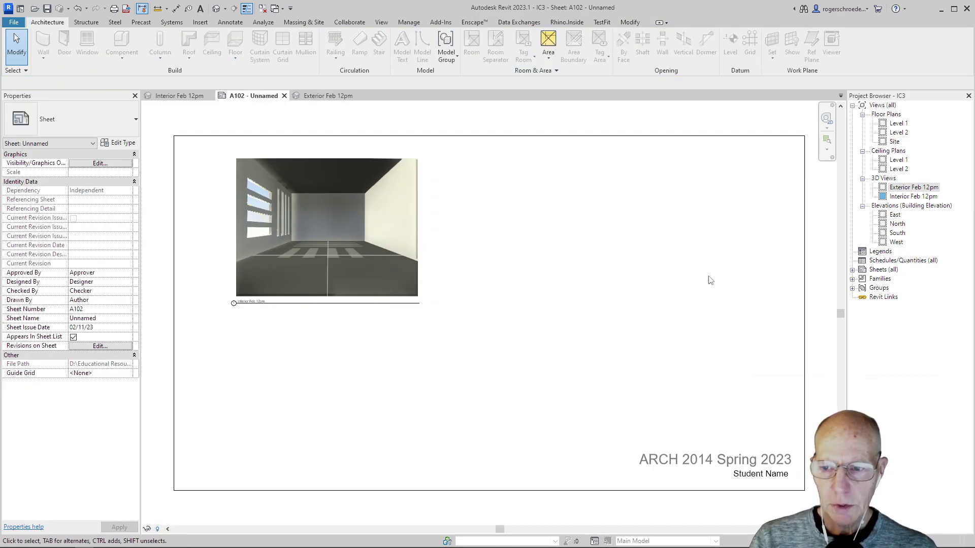
{"action": "left_click_drag", "start_coordinate": [891, 188], "coordinate": [677, 227]}
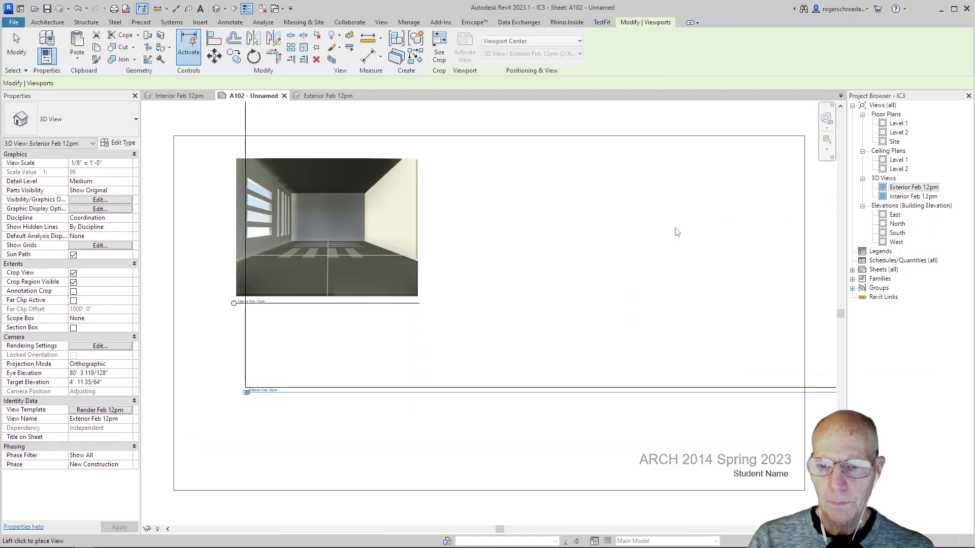
{"action": "left_click", "coordinate": [648, 268]}
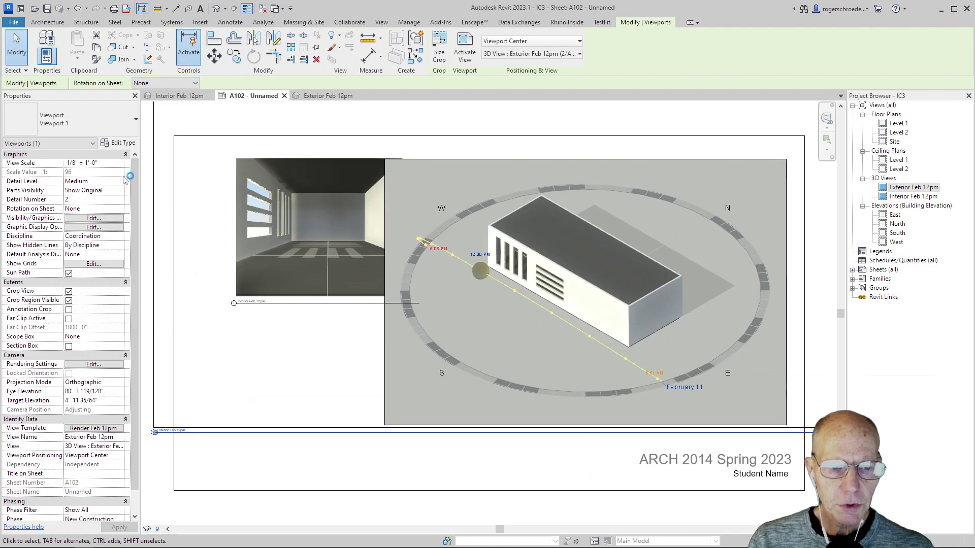
{"action": "left_click", "coordinate": [195, 453]}
{"action": "left_click", "coordinate": [357, 353]}
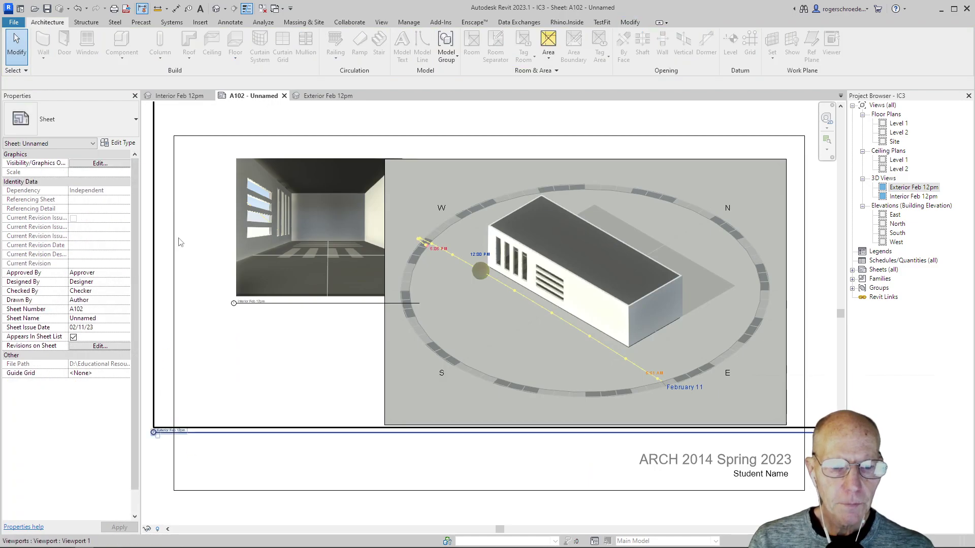
- Set the exterior viewport's view scale to 1/16" = 1'-0"
{"action": "left_click", "coordinate": [120, 162]}
{"action": "left_click", "coordinate": [121, 163]}
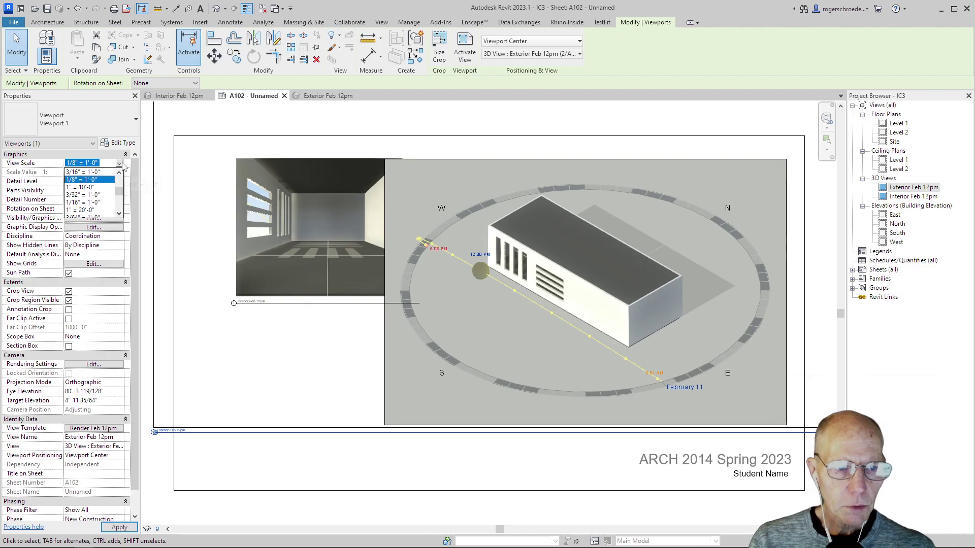
{"action": "left_click", "coordinate": [95, 203]}
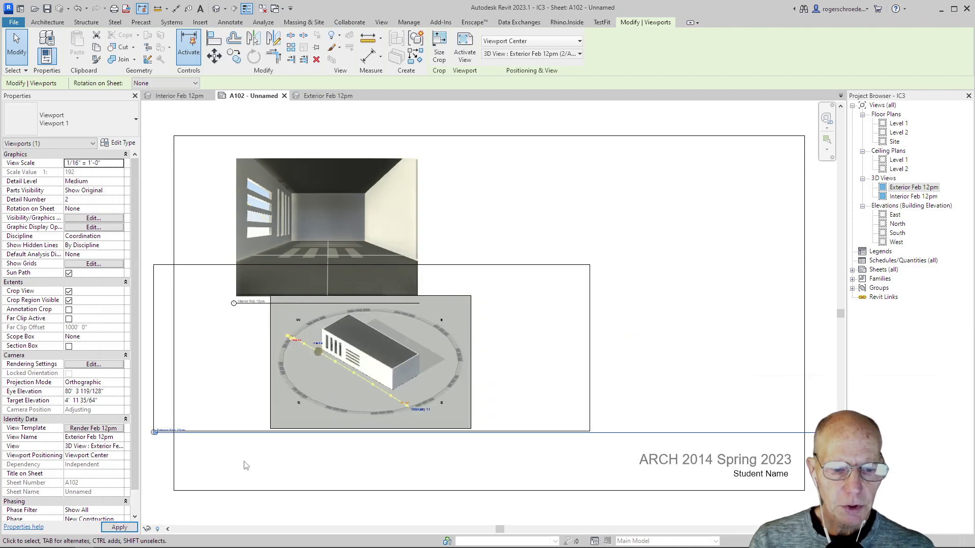
- Delete the rescaled exterior viewport from sheet A102 and place Exterior Feb 12pm again beside the interior view
{"action": "left_click_drag", "start_coordinate": [339, 392], "coordinate": [546, 271]}
{"action": "key", "text": "Delete"}
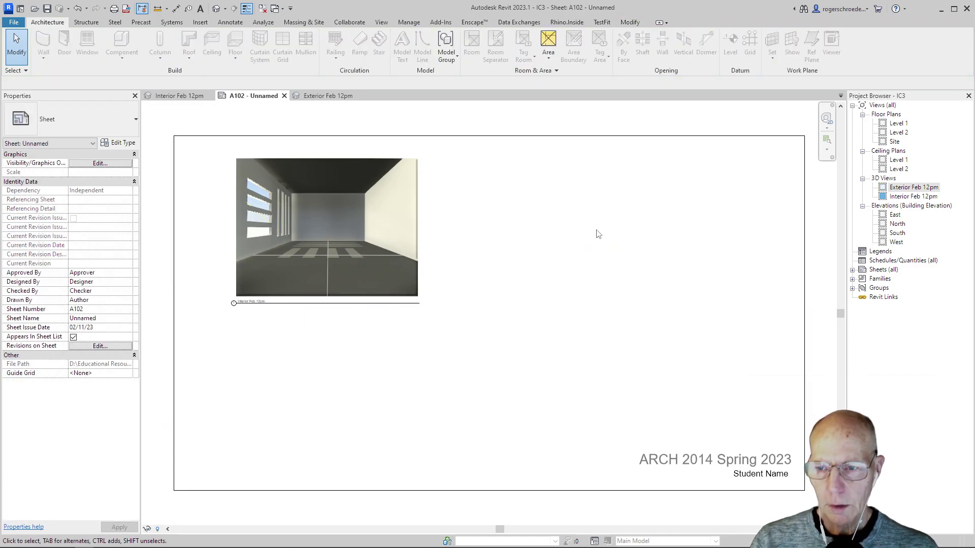
{"action": "left_click_drag", "start_coordinate": [903, 189], "coordinate": [637, 218]}
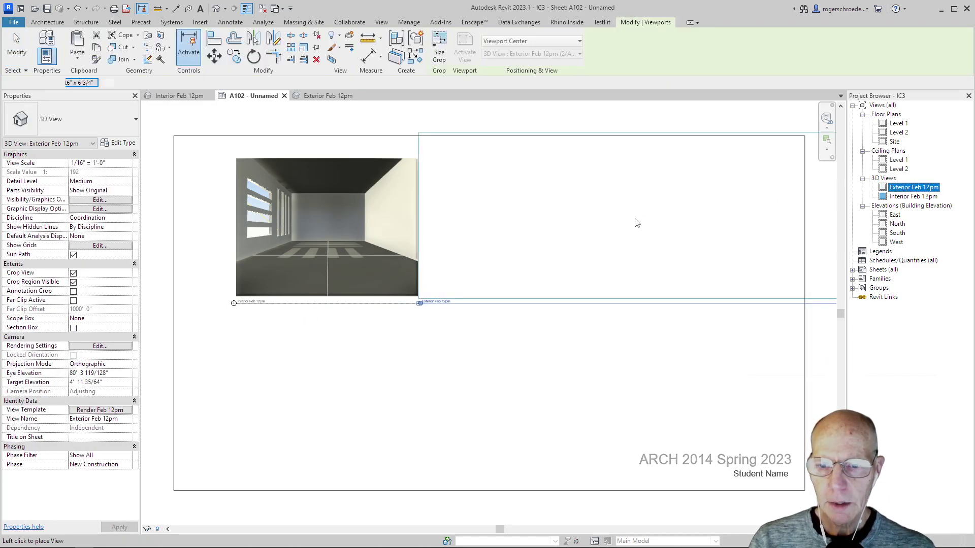
{"action": "left_click", "coordinate": [542, 244]}
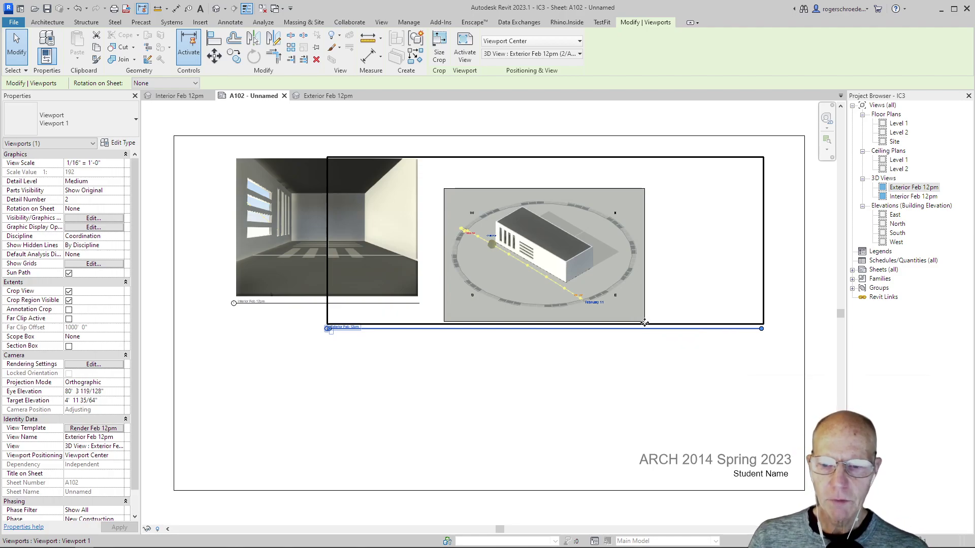
- Open the Exterior Feb 12pm view and try to turn off its sun path
{"action": "left_click", "coordinate": [308, 97]}
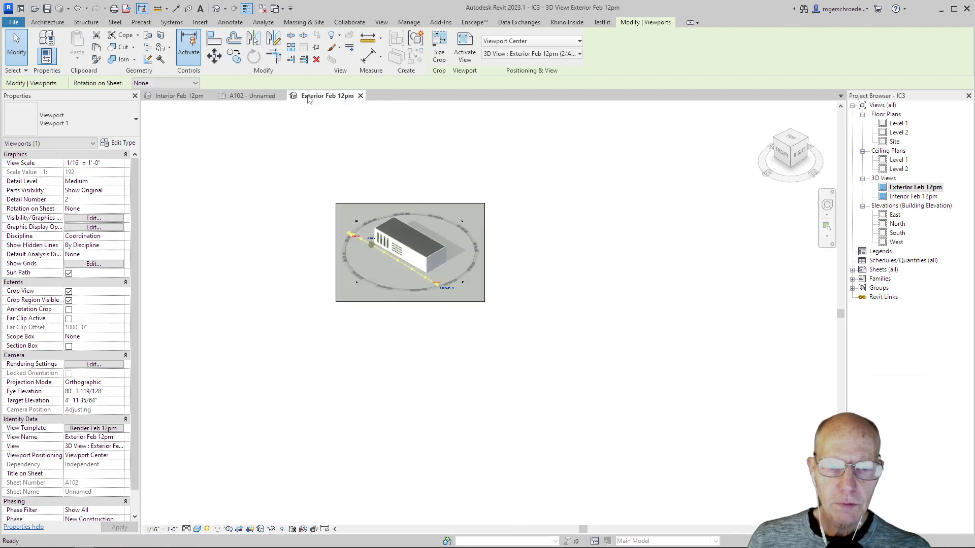
{"action": "left_click", "coordinate": [355, 239]}
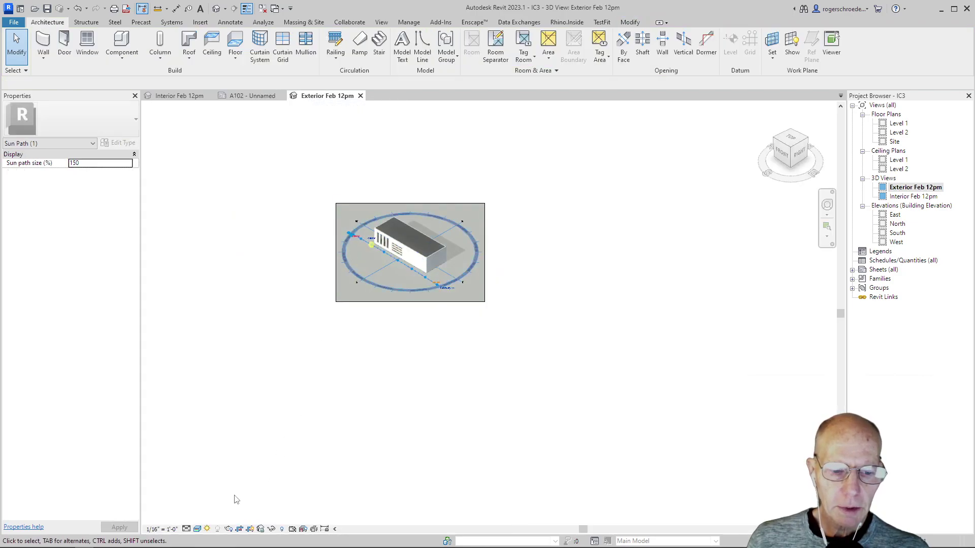
{"action": "left_click", "coordinate": [207, 529]}
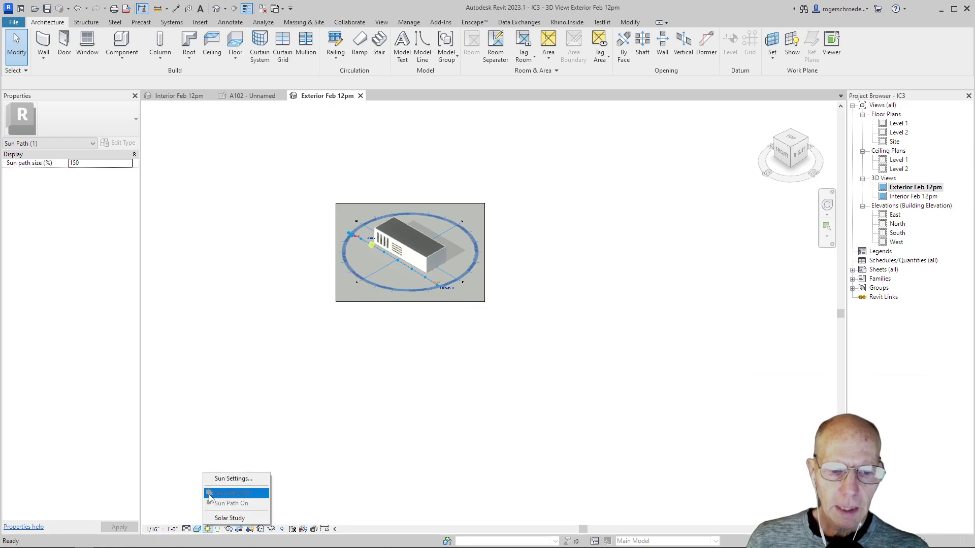
{"action": "left_click", "coordinate": [233, 363]}
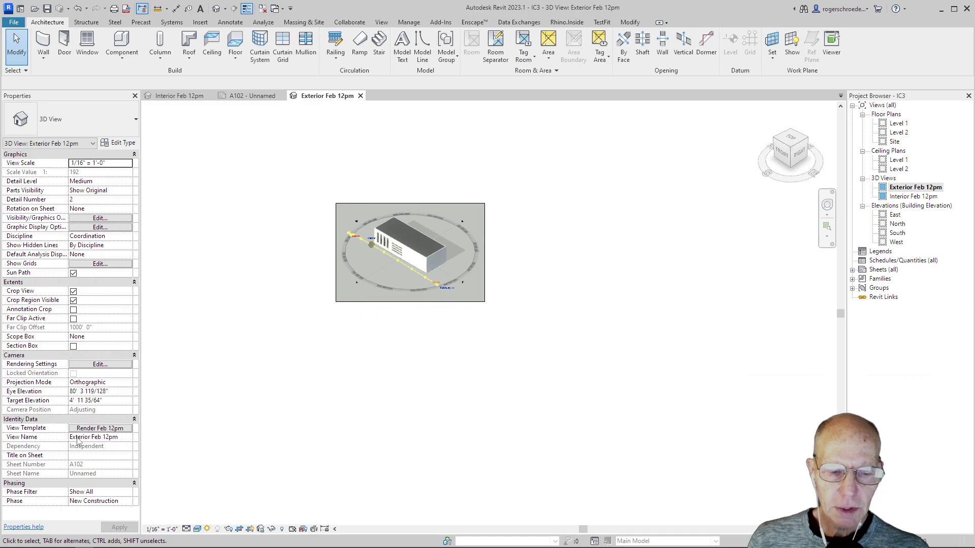
- Remove the Render Feb 12pm template from the Exterior Feb 12pm view by assigning None
{"action": "left_click", "coordinate": [100, 429]}
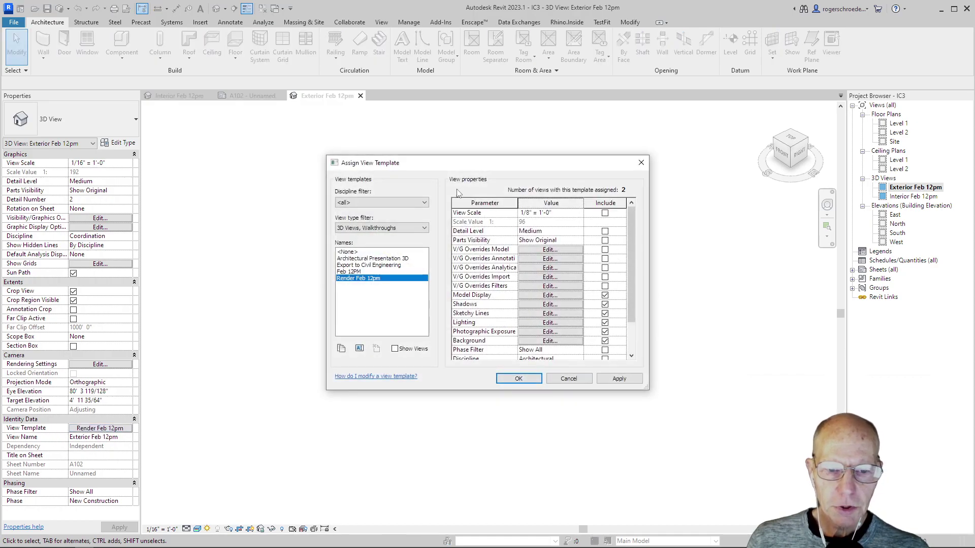
{"action": "left_click", "coordinate": [371, 252]}
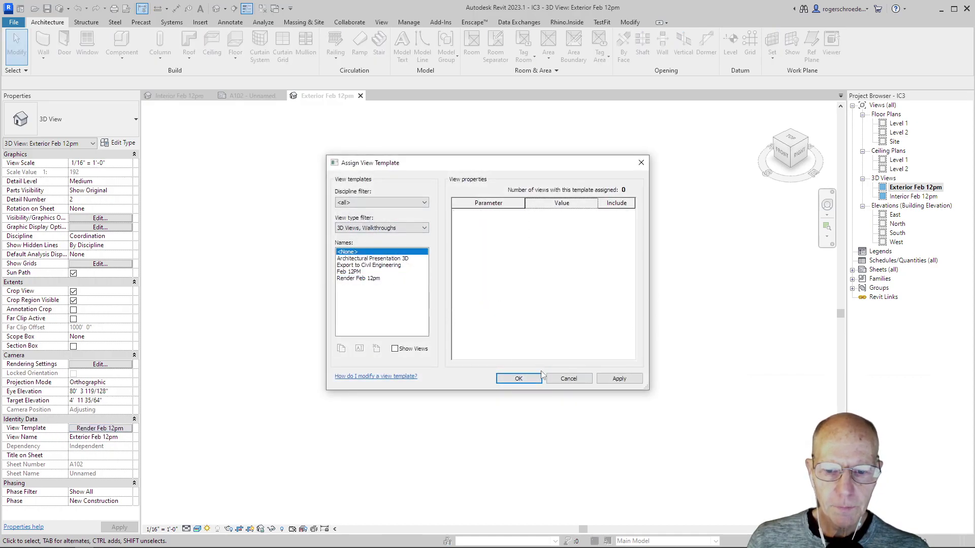
{"action": "left_click", "coordinate": [530, 379]}
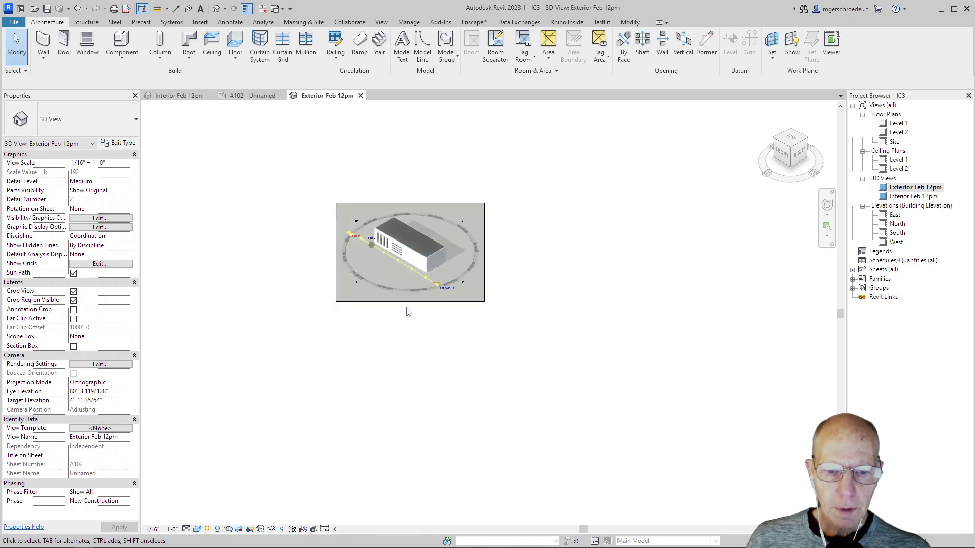
- Turn off the sun path in the Exterior Feb 12pm view
{"action": "left_click", "coordinate": [392, 288]}
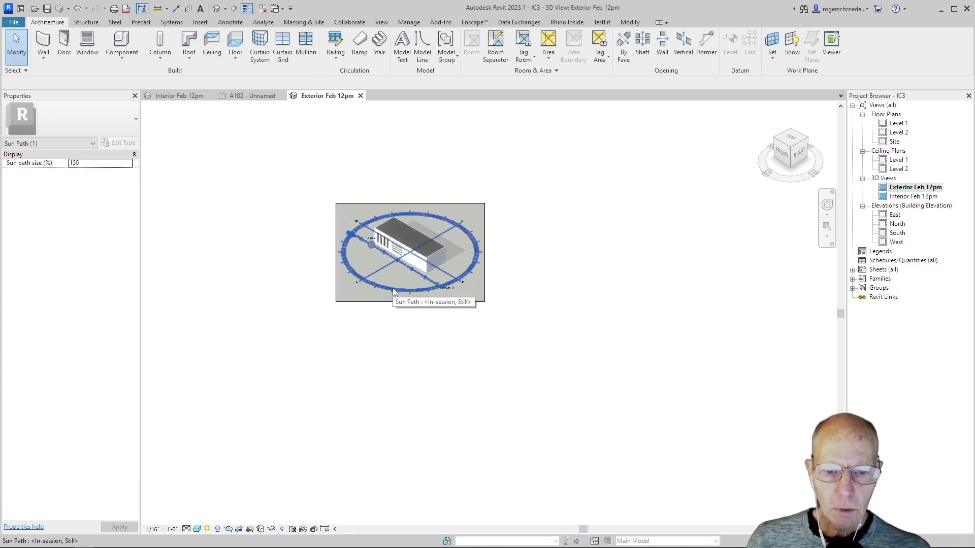
{"action": "left_click", "coordinate": [208, 529]}
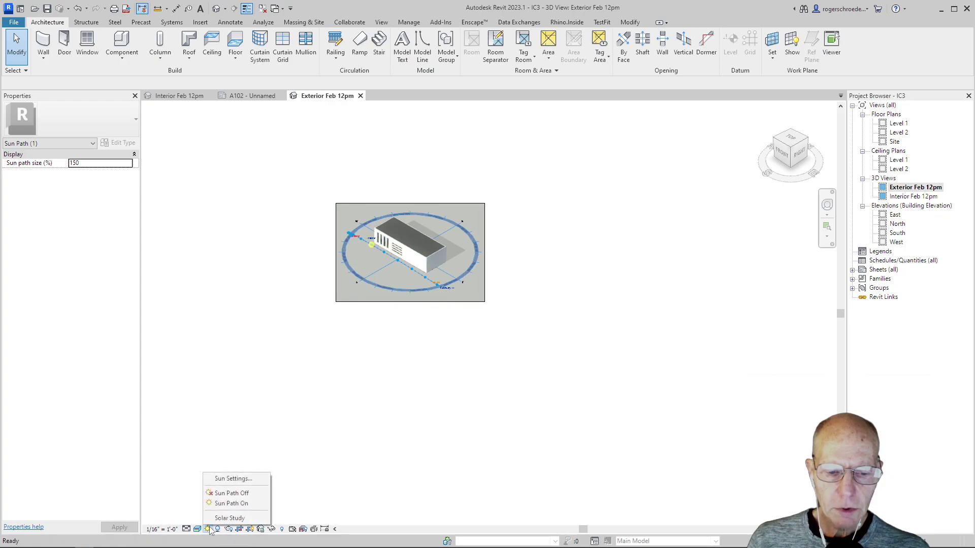
{"action": "left_click", "coordinate": [222, 496]}
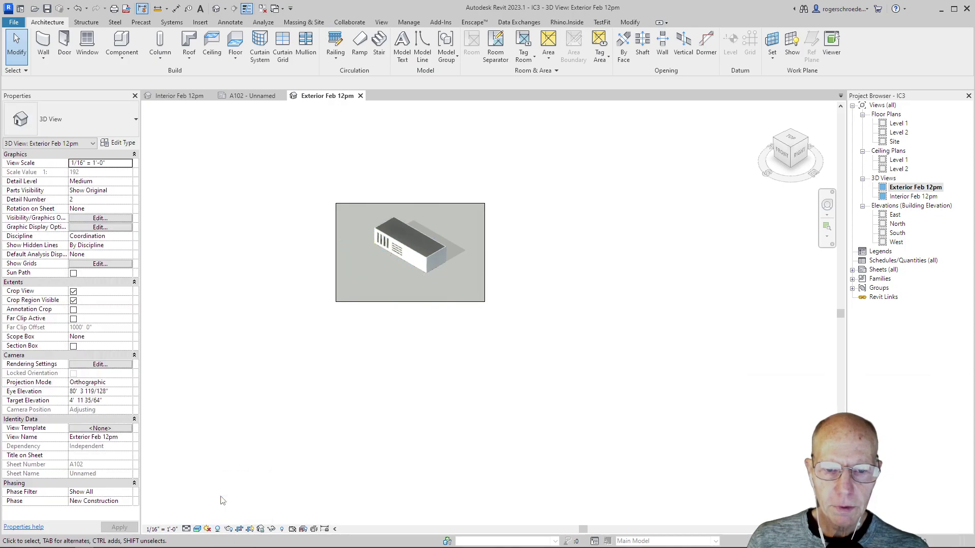
- On sheet A102, delete the exterior viewport and place Exterior Feb 12pm again with its title line aligned to the interior view's title
{"action": "left_click", "coordinate": [252, 96]}
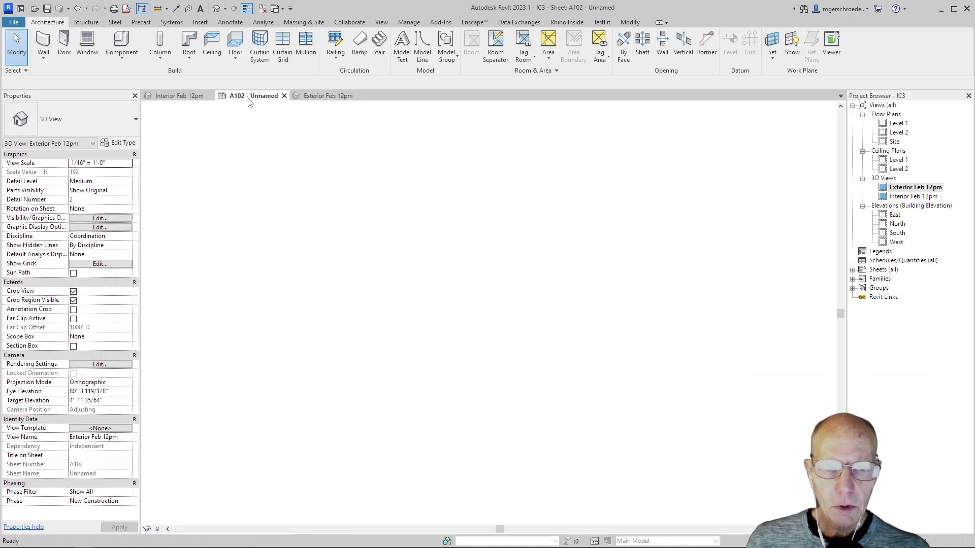
{"action": "left_click", "coordinate": [463, 221]}
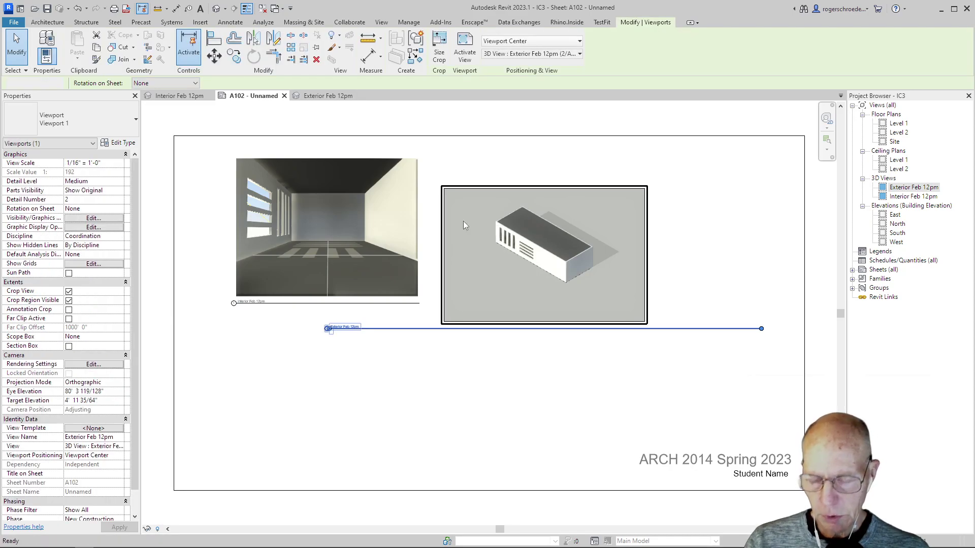
{"action": "key", "text": "Delete"}
{"action": "left_click_drag", "start_coordinate": [895, 192], "coordinate": [616, 224]}
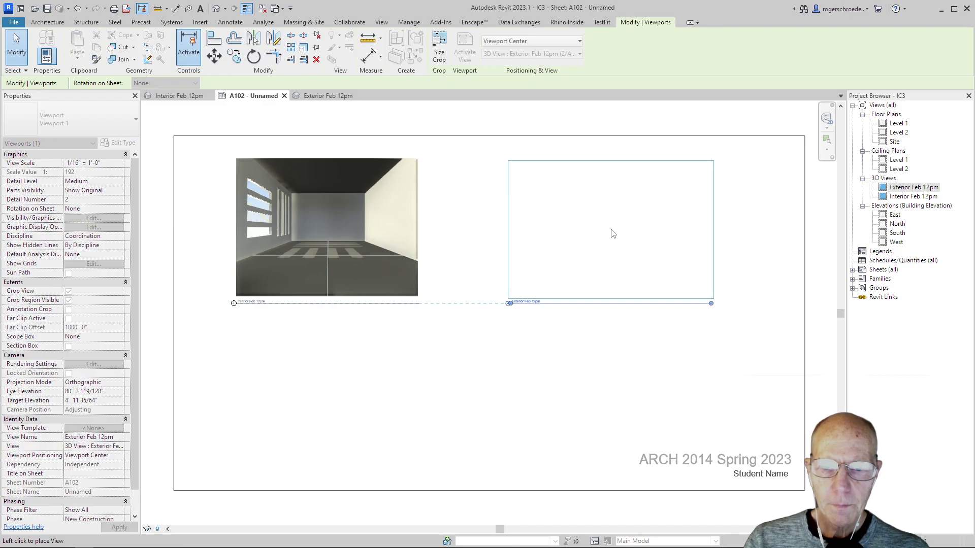
{"action": "left_click", "coordinate": [611, 234]}
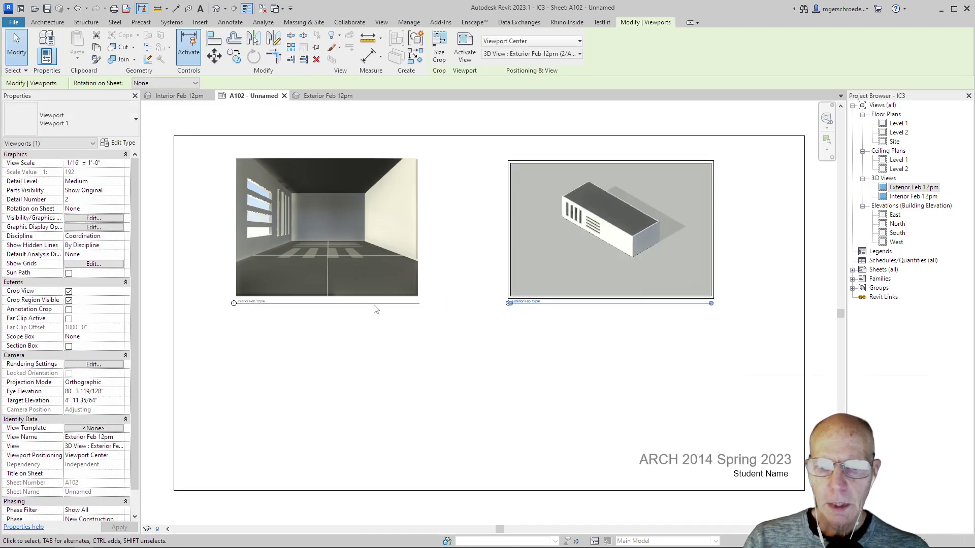
- Activate the exterior view on the sheet, turn its sun path back on, and deactivate the view
{"action": "double_click", "coordinate": [567, 257]}
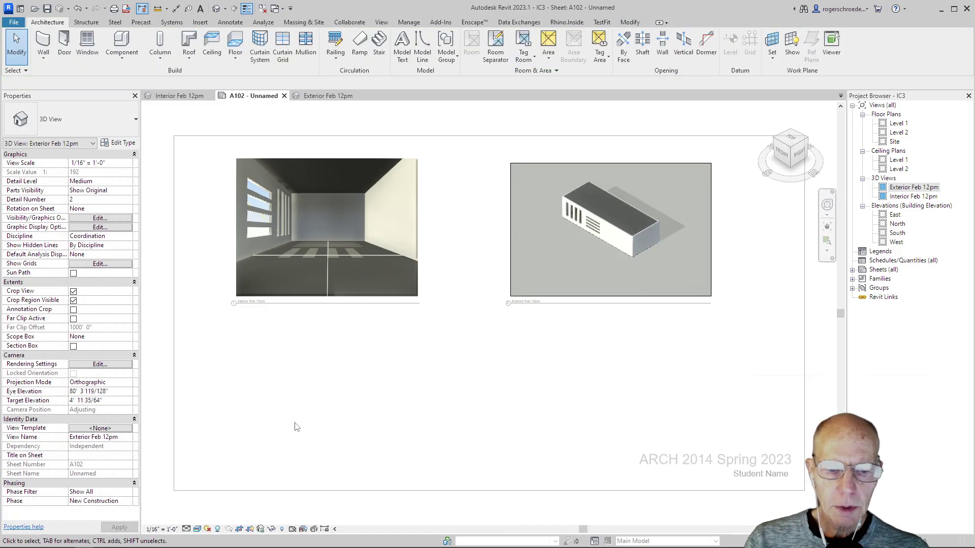
{"action": "left_click", "coordinate": [209, 529]}
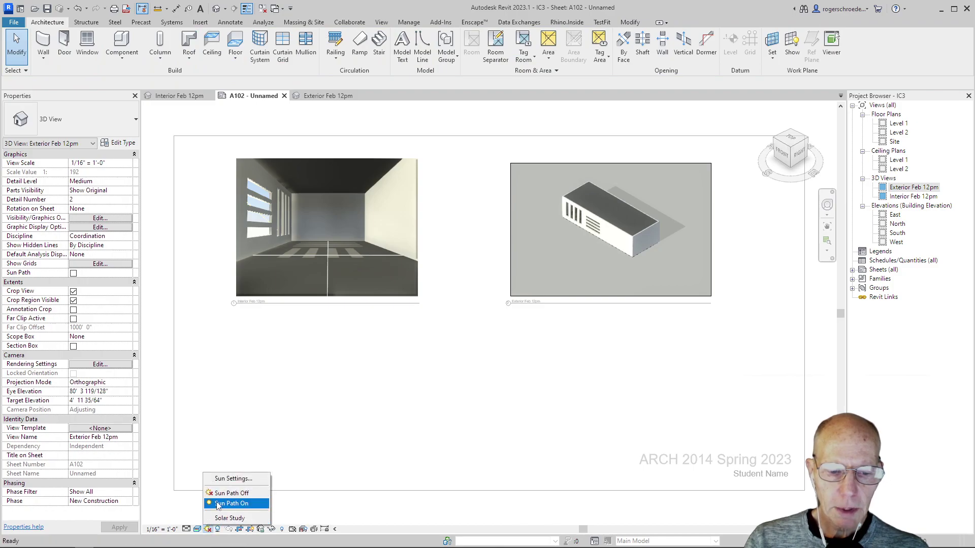
{"action": "left_click", "coordinate": [217, 504]}
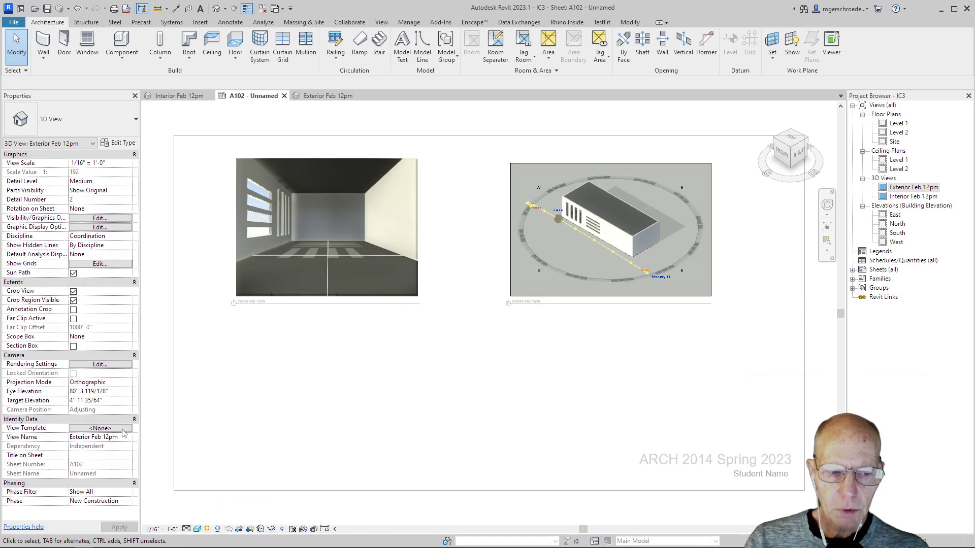
{"action": "right_click", "coordinate": [507, 413]}
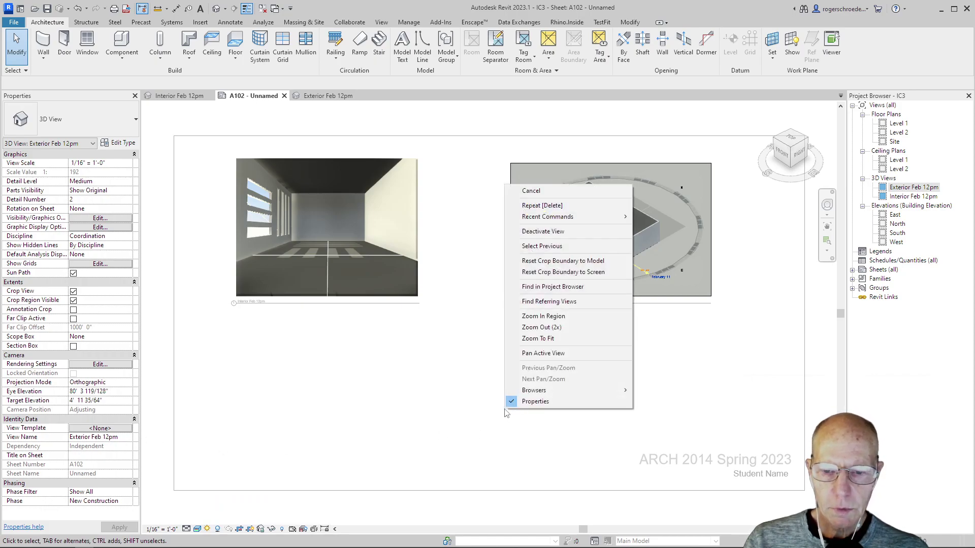
{"action": "left_click", "coordinate": [543, 231]}
- Move the exterior viewport horizontally closer to the interior viewport, keeping their titles aligned
{"action": "left_click", "coordinate": [526, 250]}
{"action": "left_click_drag", "start_coordinate": [525, 251], "coordinate": [478, 255]}
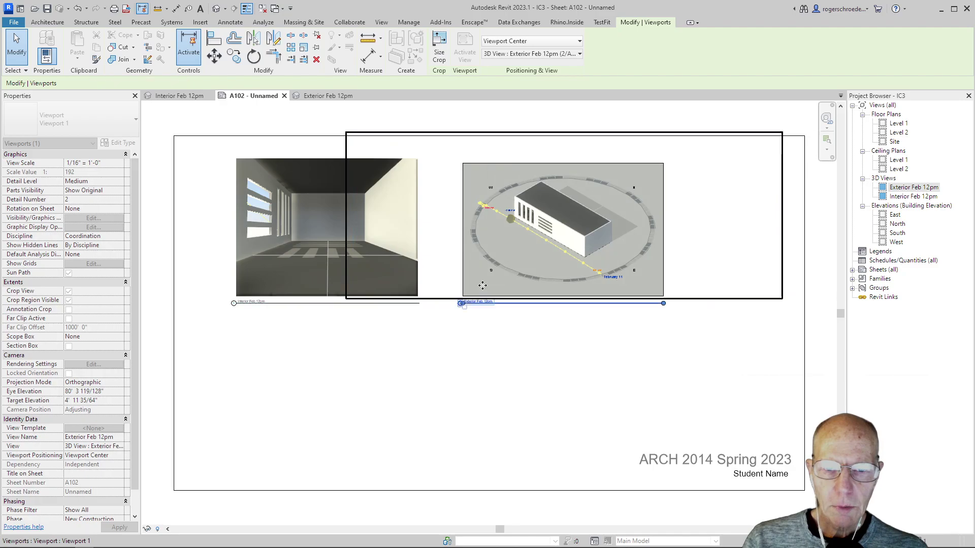
{"action": "left_click", "coordinate": [377, 404]}
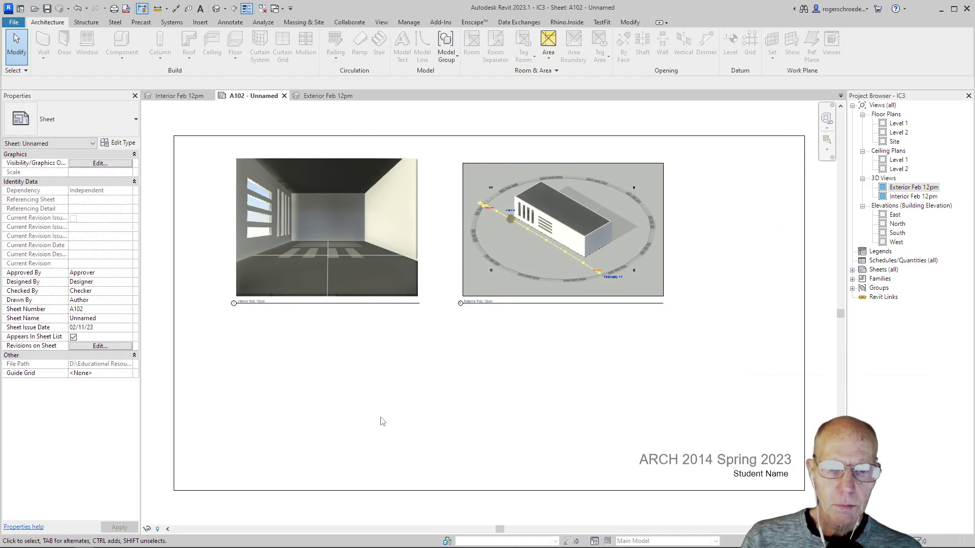
- Turn off Crop Region Visible for the exterior viewport on the sheet
{"action": "left_click", "coordinate": [482, 257]}
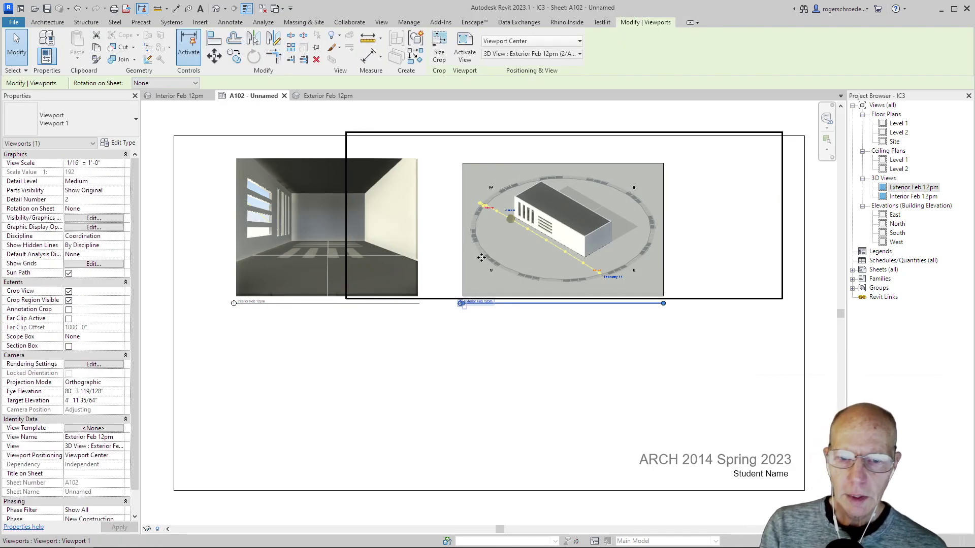
{"action": "left_click", "coordinate": [68, 301]}
{"action": "left_click", "coordinate": [262, 393]}
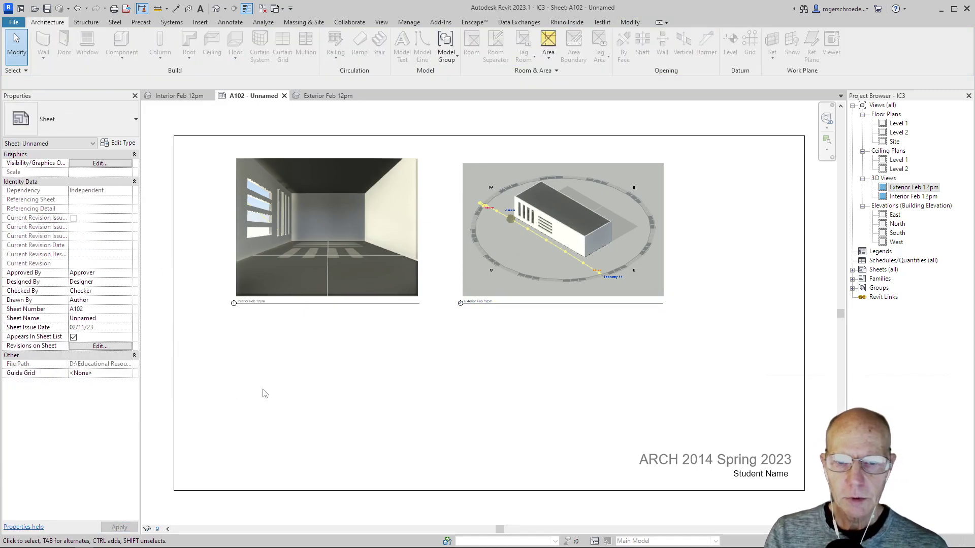